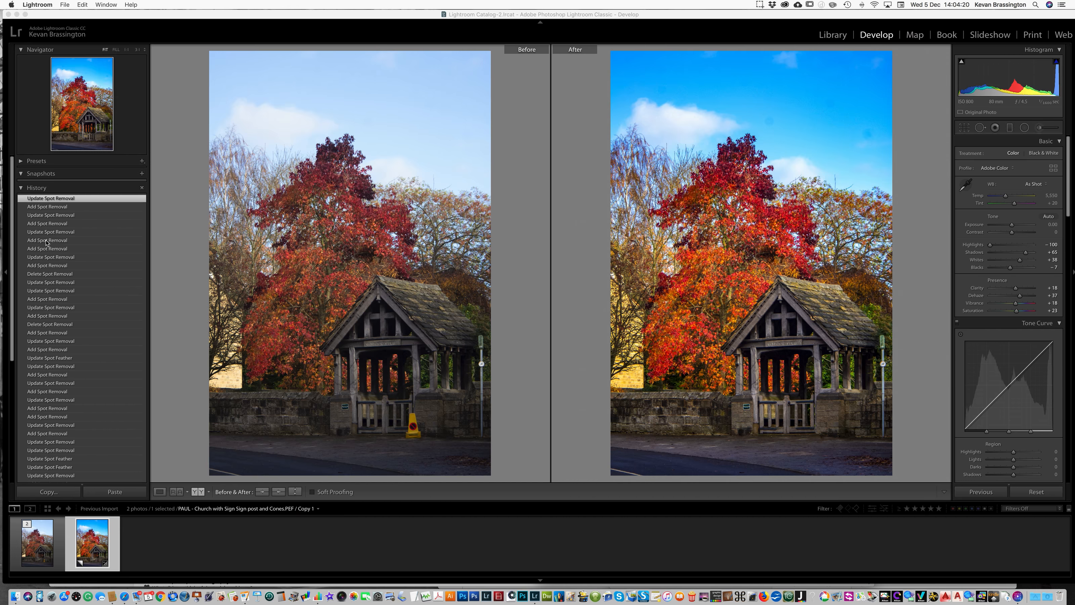
# - Revert the photo to its Saturation history state and switch to the single-image view
pyautogui.scroll(-3, 48, 440)
pyautogui.scroll(-5, 48, 440)
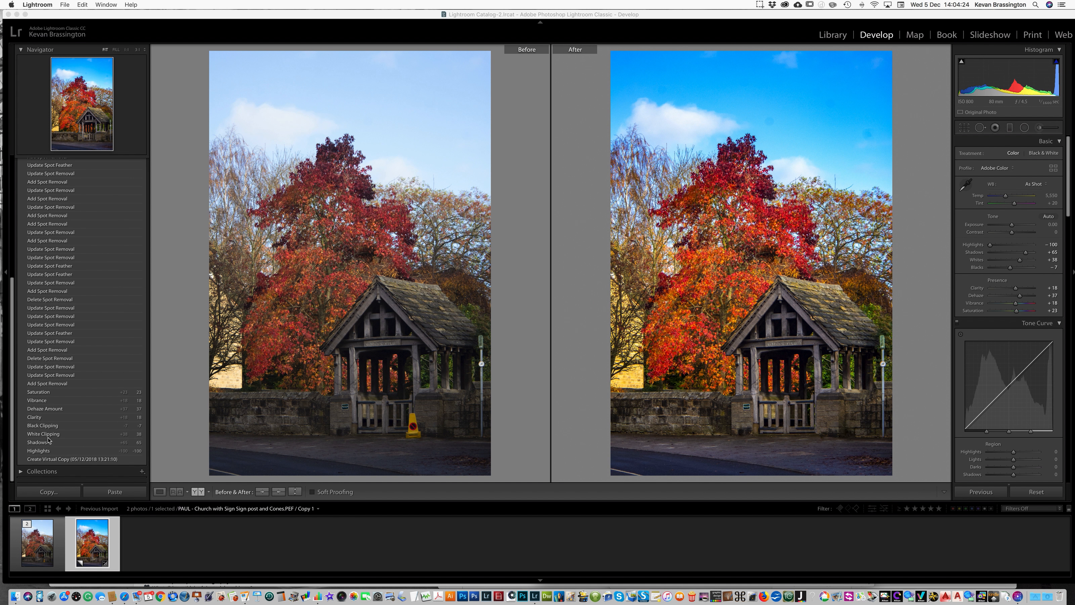
pyautogui.click(42, 393)
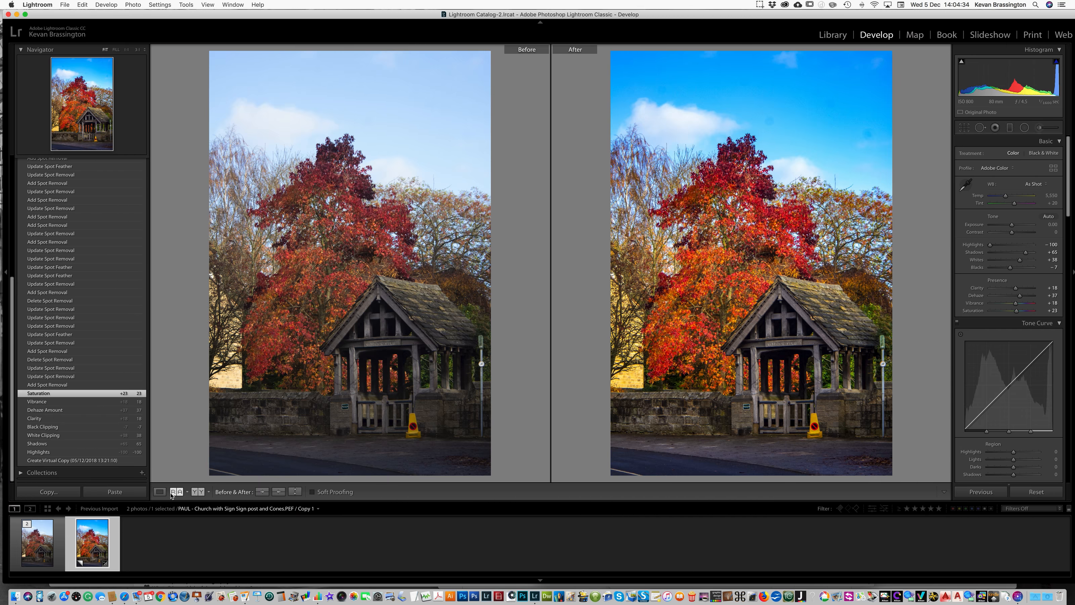
pyautogui.click(159, 492)
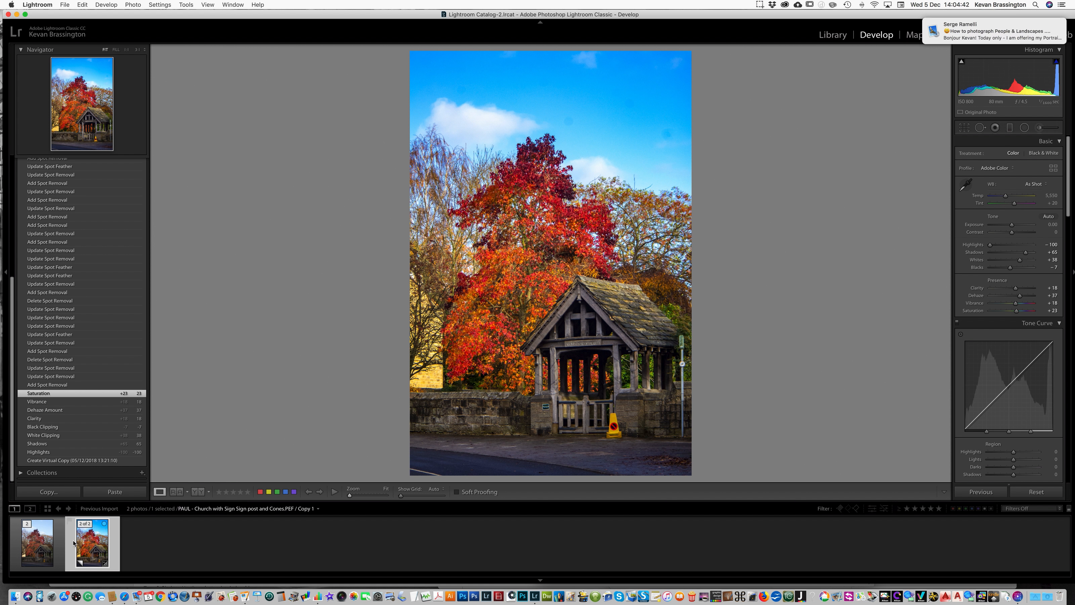
# - Create a virtual copy of the photo and open it for editing in Adobe Photoshop CC 2019
pyautogui.rightClick(97, 544)
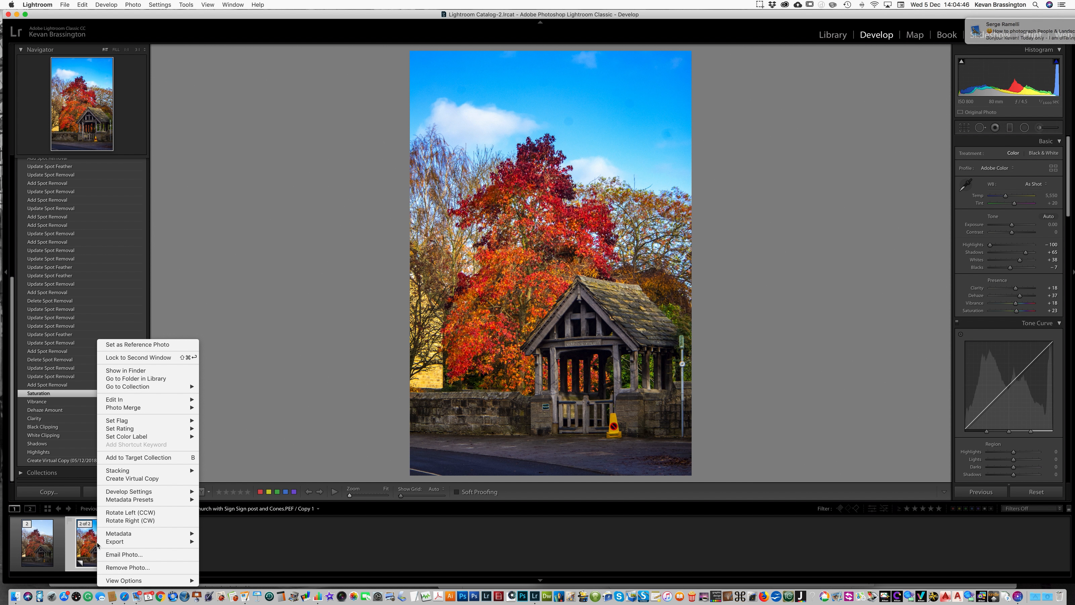
pyautogui.click(122, 479)
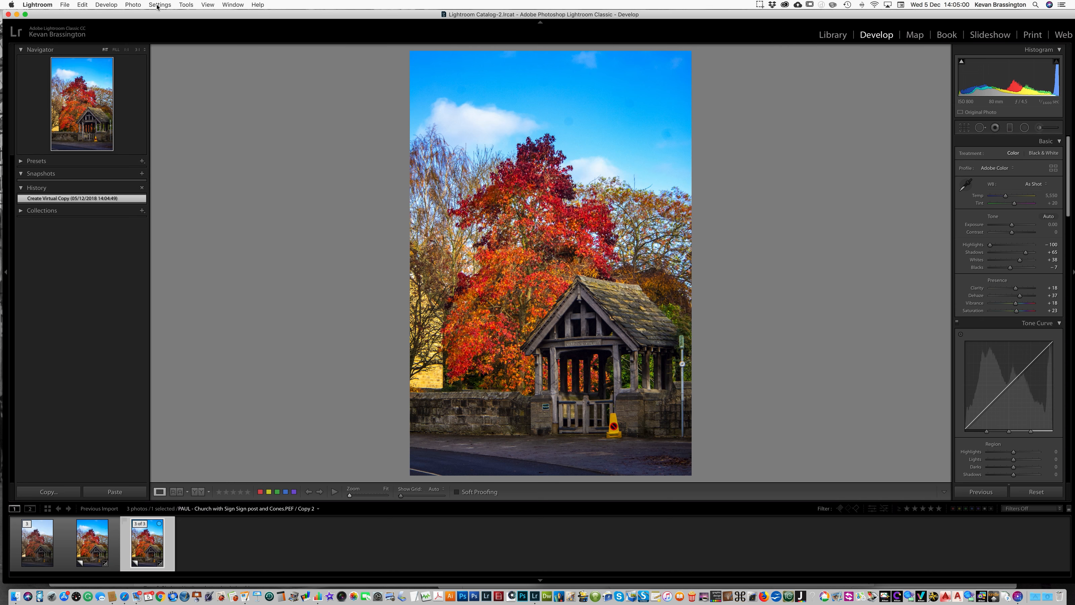
pyautogui.click(132, 4)
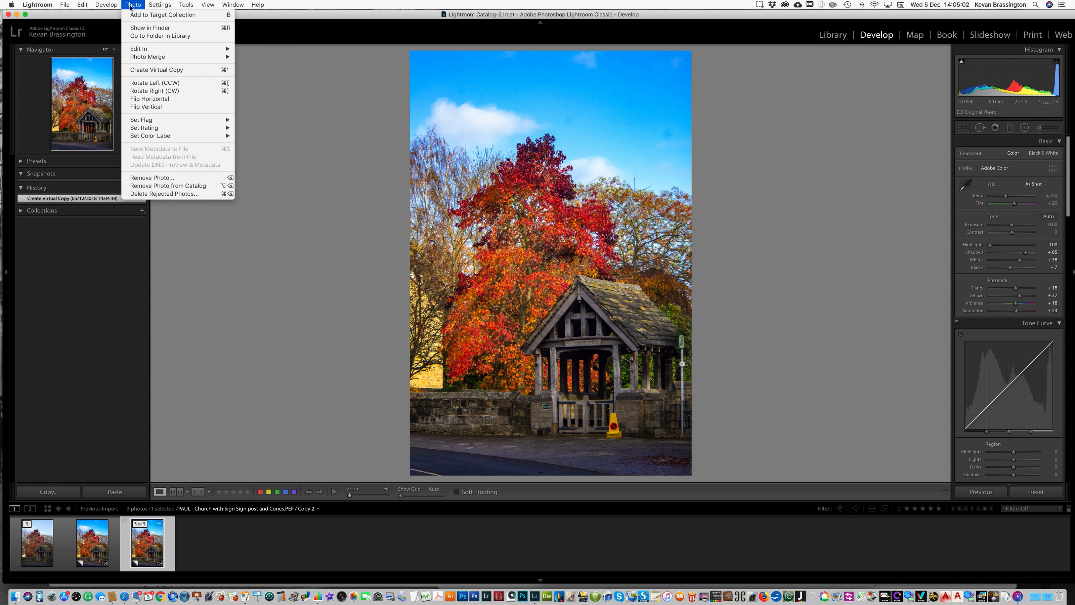
pyautogui.moveTo(148, 49)
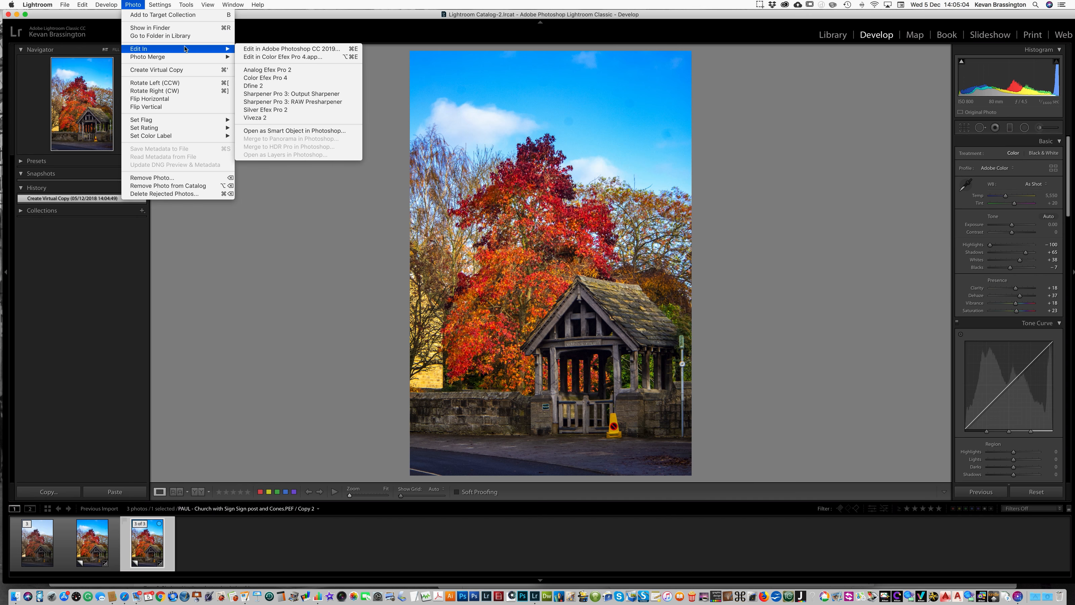
pyautogui.click(319, 50)
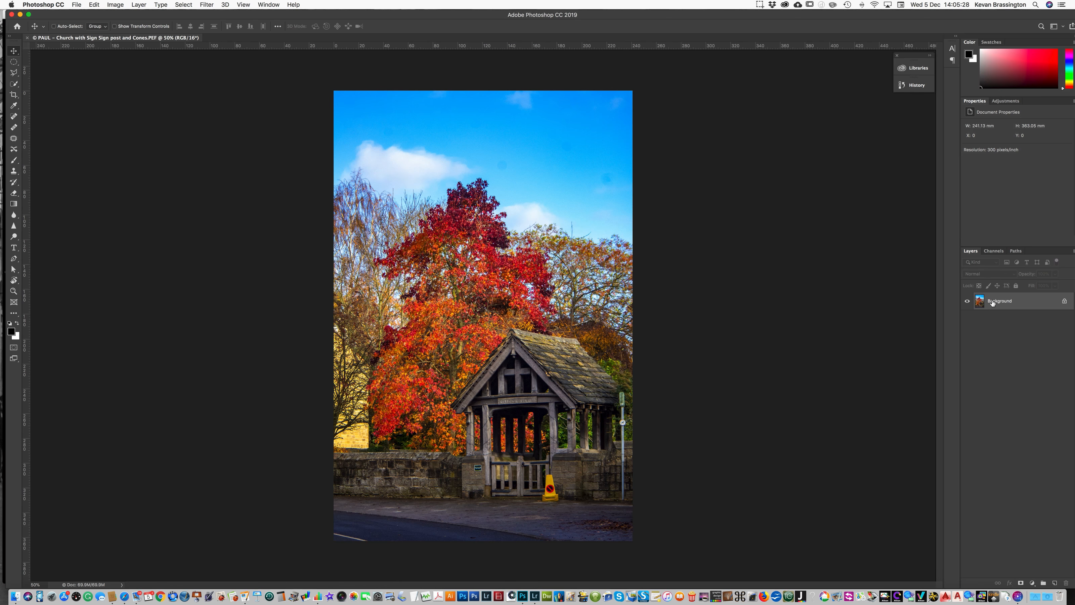
# - Duplicate the Background layer and zoom in on the traffic cone
pyautogui.moveTo(980, 299); pyautogui.dragTo(1055, 584)
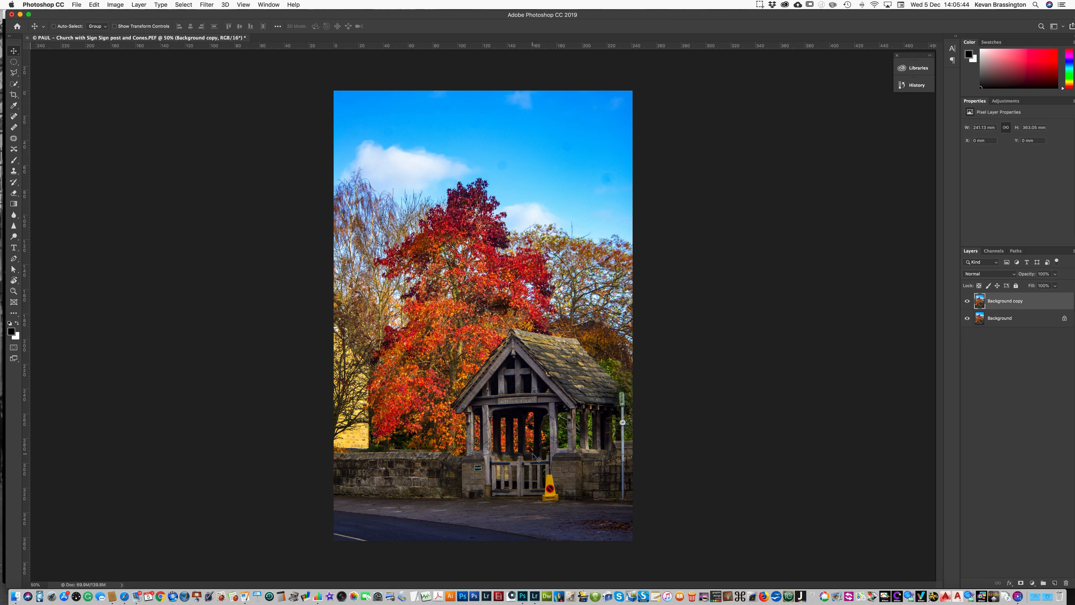
pyautogui.click(13, 291)
pyautogui.press('alt')
pyautogui.click(551, 489)
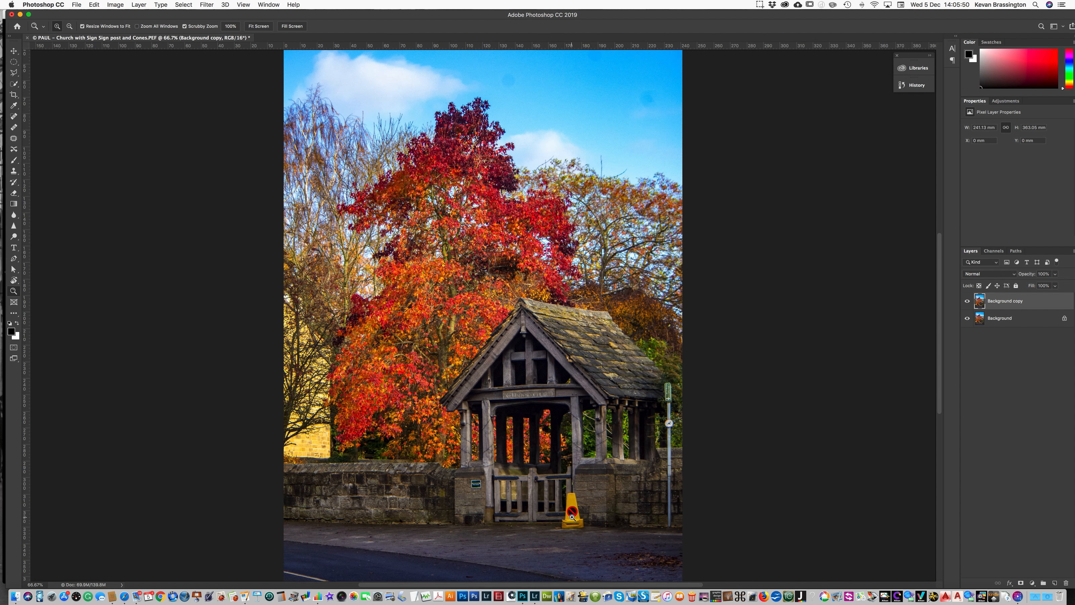
pyautogui.click(550, 490)
pyautogui.click(572, 517)
pyautogui.scroll(-3, 610, 478)
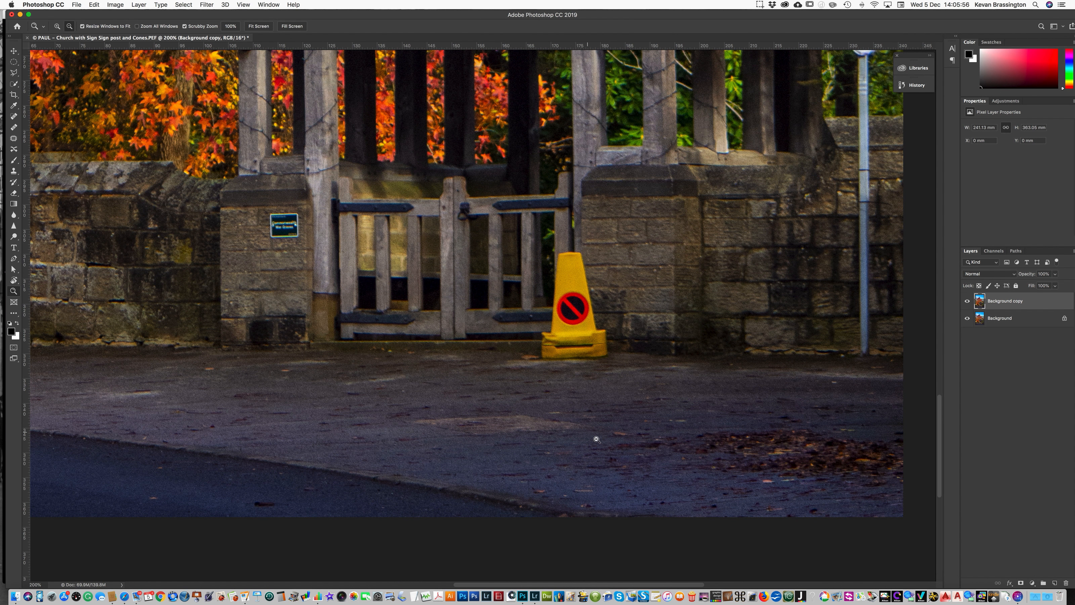
# - Outline the yellow traffic cone with the Polygonal Lasso tool
pyautogui.click(13, 72)
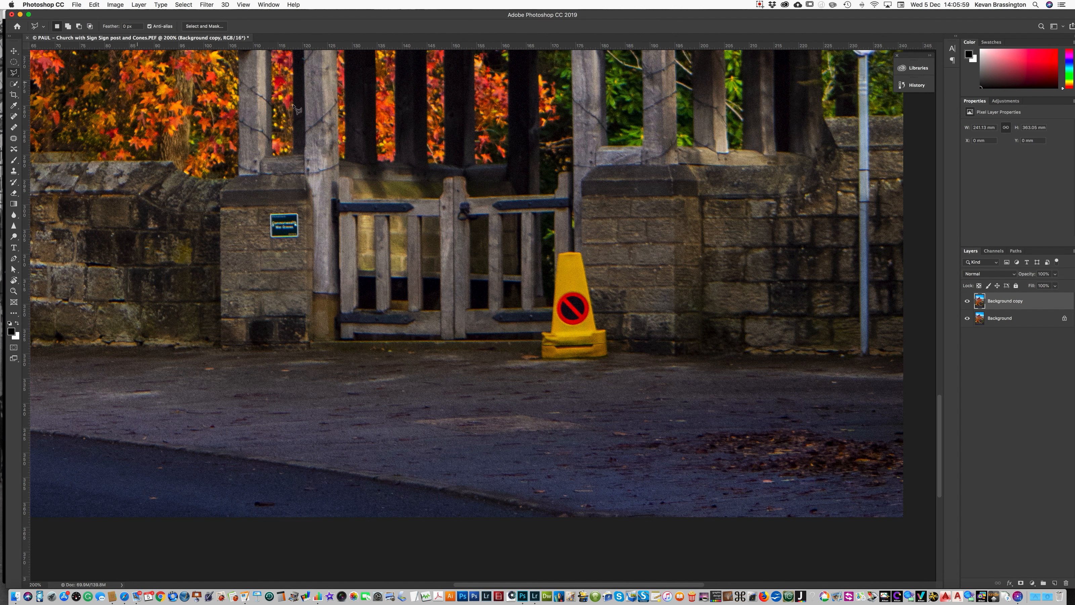
pyautogui.click(558, 251)
pyautogui.click(580, 249)
pyautogui.click(599, 328)
pyautogui.click(608, 329)
pyautogui.click(611, 356)
pyautogui.click(605, 361)
pyautogui.click(536, 364)
pyautogui.click(537, 331)
pyautogui.click(549, 329)
# - Remove the cone with Content-Aware Fill, trimming the sampling area above the gate and pillar, output to a new layer
pyautogui.click(95, 5)
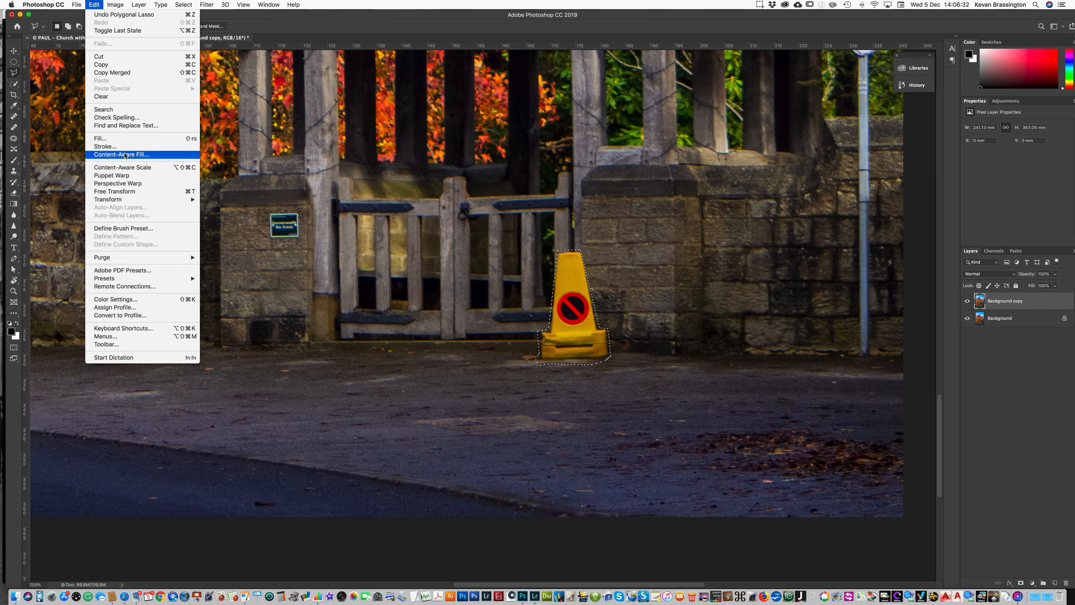
pyautogui.click(126, 155)
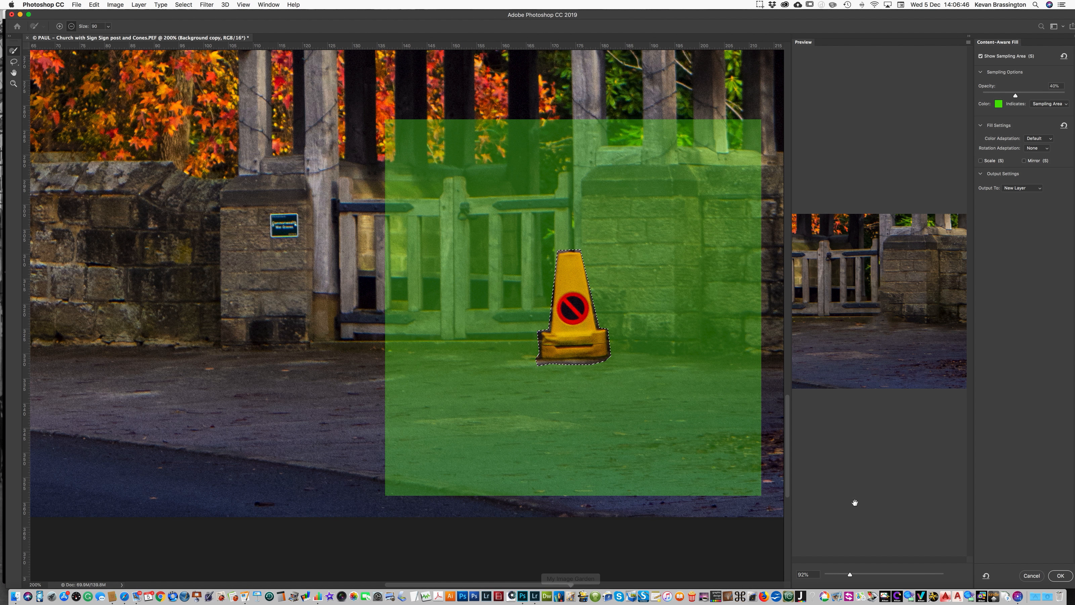
pyautogui.moveTo(850, 576); pyautogui.dragTo(881, 583)
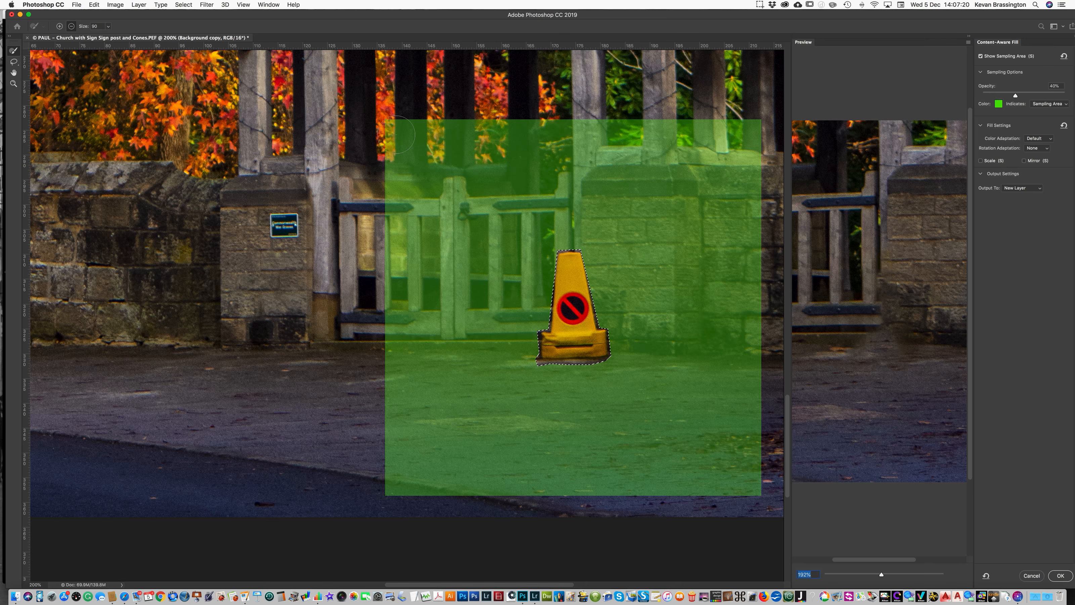
pyautogui.moveTo(395, 132)
pyautogui.mouseDown()
pyautogui.moveTo(401, 157)
pyautogui.moveTo(470, 132)
pyautogui.moveTo(446, 120)
pyautogui.moveTo(416, 130)
pyautogui.moveTo(566, 126)
pyautogui.moveTo(490, 161)
pyautogui.moveTo(394, 177)
pyautogui.mouseUp()
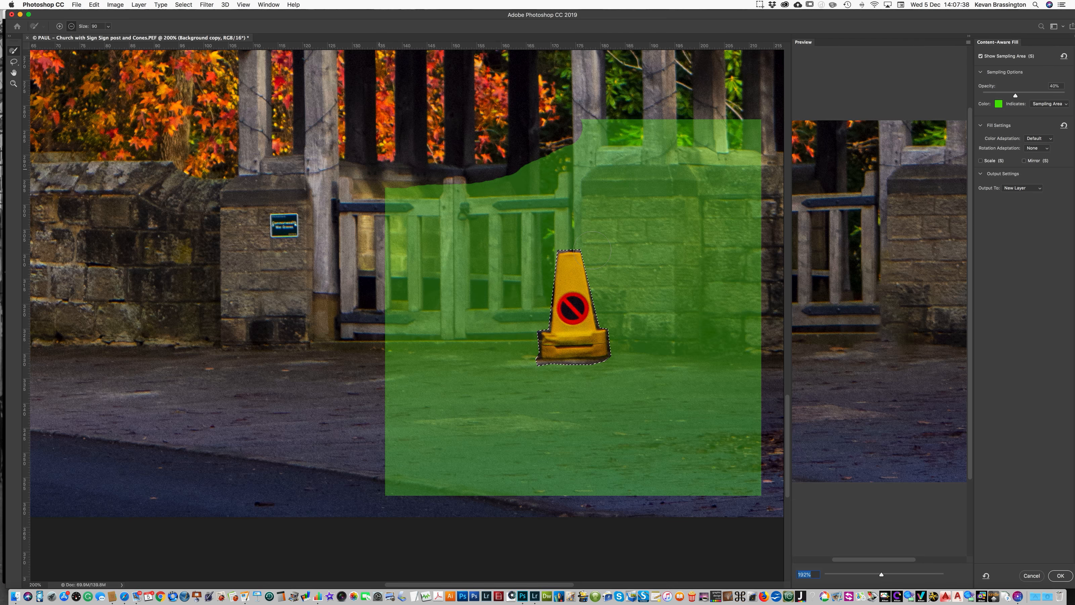
pyautogui.hscroll(5, 593, 250)
pyautogui.scroll(-2, 592, 250)
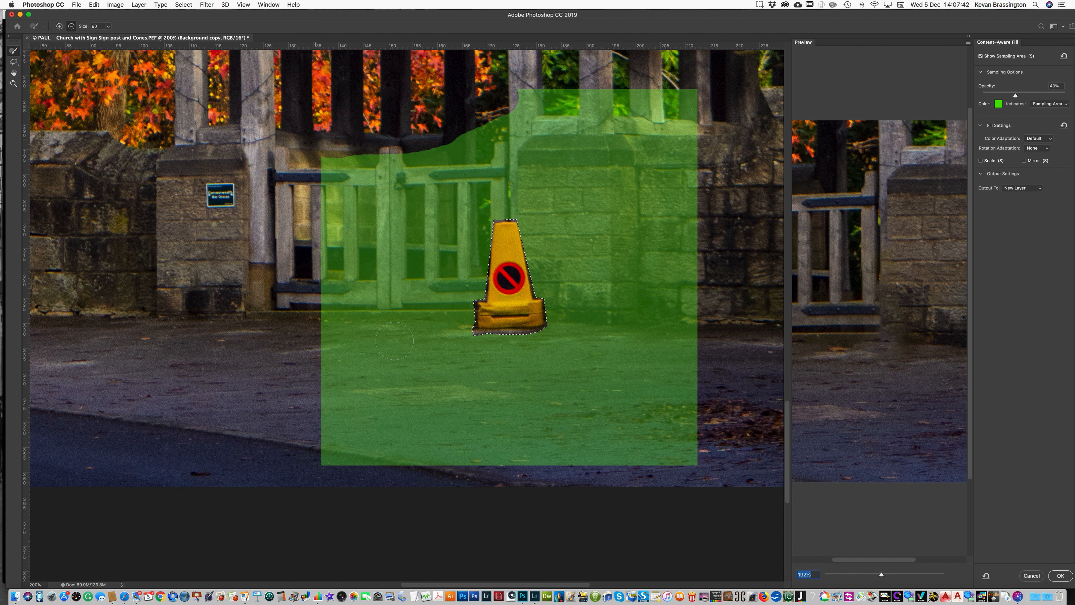
pyautogui.moveTo(487, 104)
pyautogui.mouseDown()
pyautogui.moveTo(679, 105)
pyautogui.moveTo(644, 129)
pyautogui.moveTo(486, 123)
pyautogui.moveTo(528, 120)
pyautogui.mouseUp()
pyautogui.moveTo(676, 120); pyautogui.dragTo(710, 188)
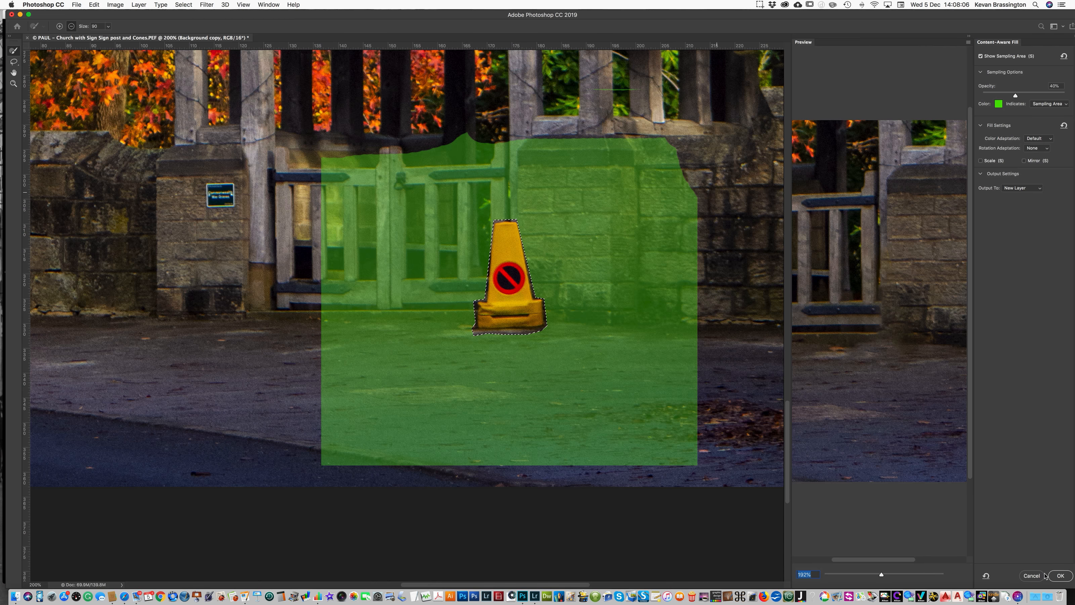
pyautogui.click(1059, 576)
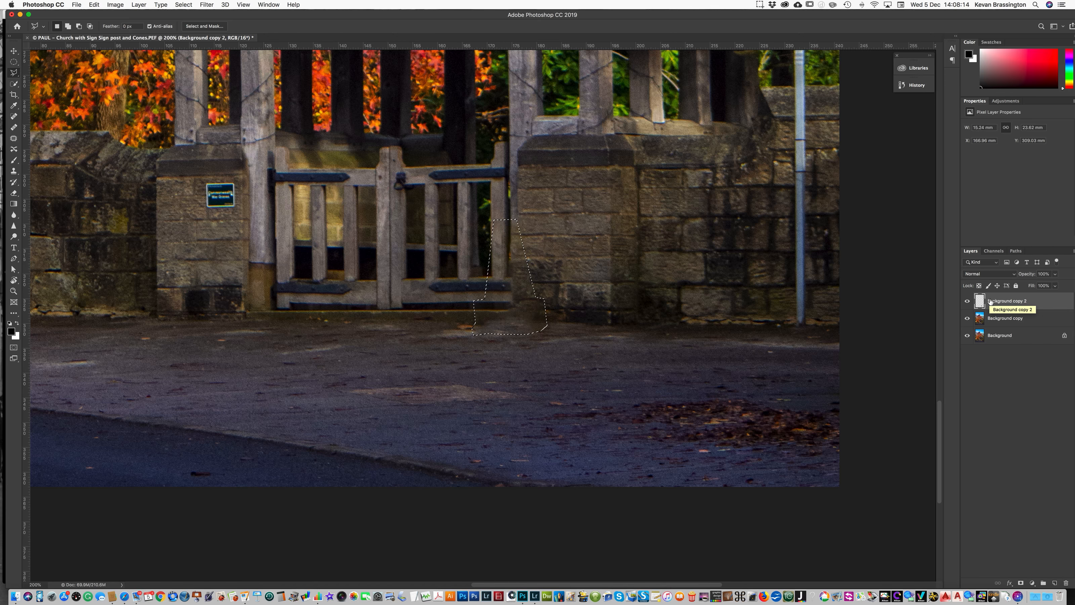
# - Merge the filled layer with the Background copy layer and deselect the cone outline
pyautogui.press('super+d')
pyautogui.keyDown('shift'); pyautogui.click(996, 319); pyautogui.keyUp('shift')
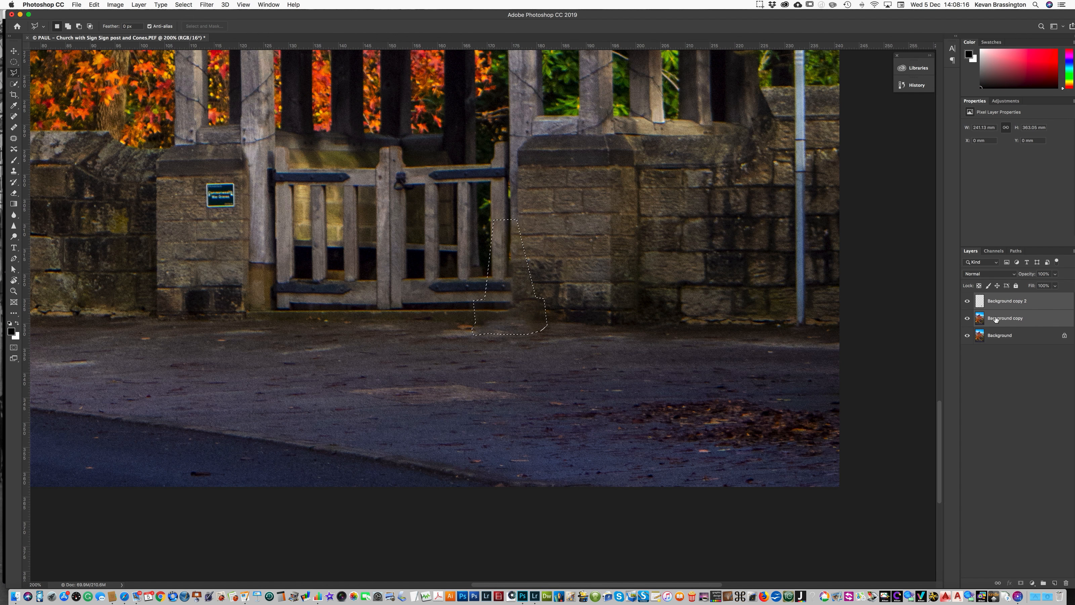
pyautogui.click(139, 5)
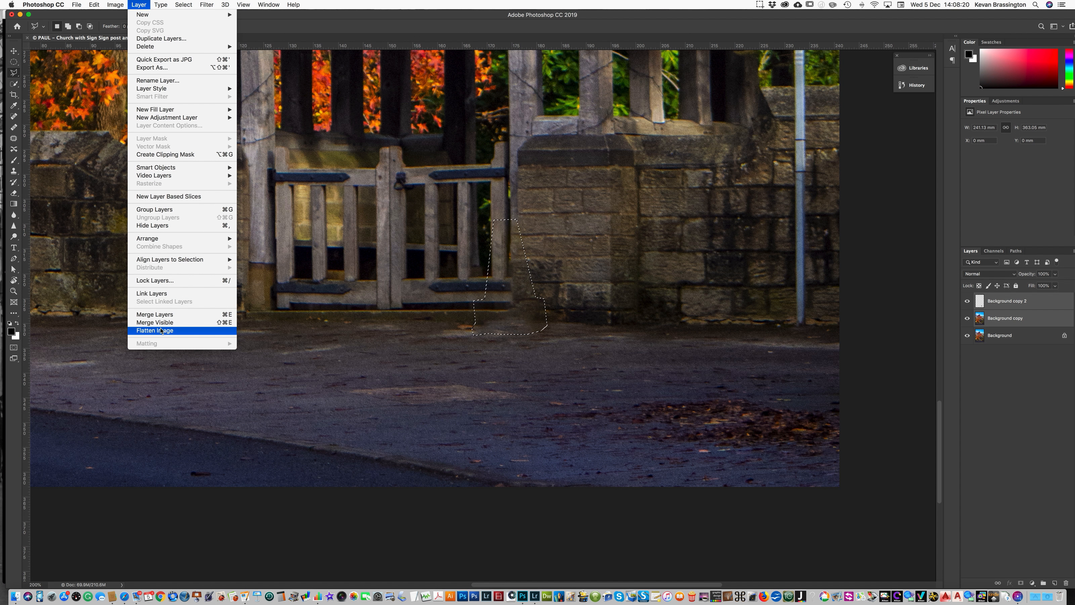
pyautogui.click(160, 314)
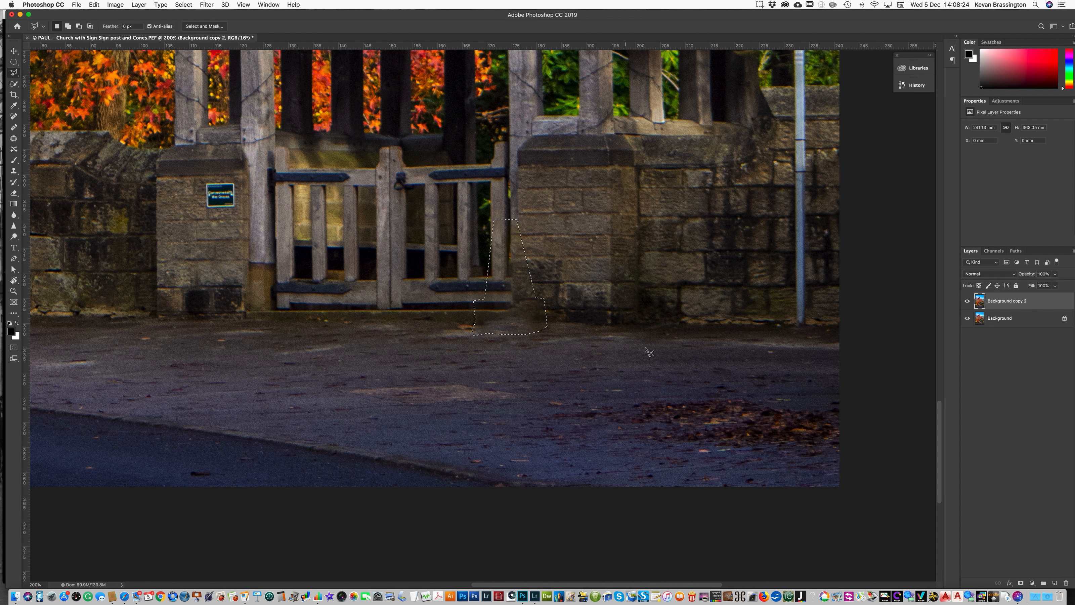
pyautogui.click(184, 5)
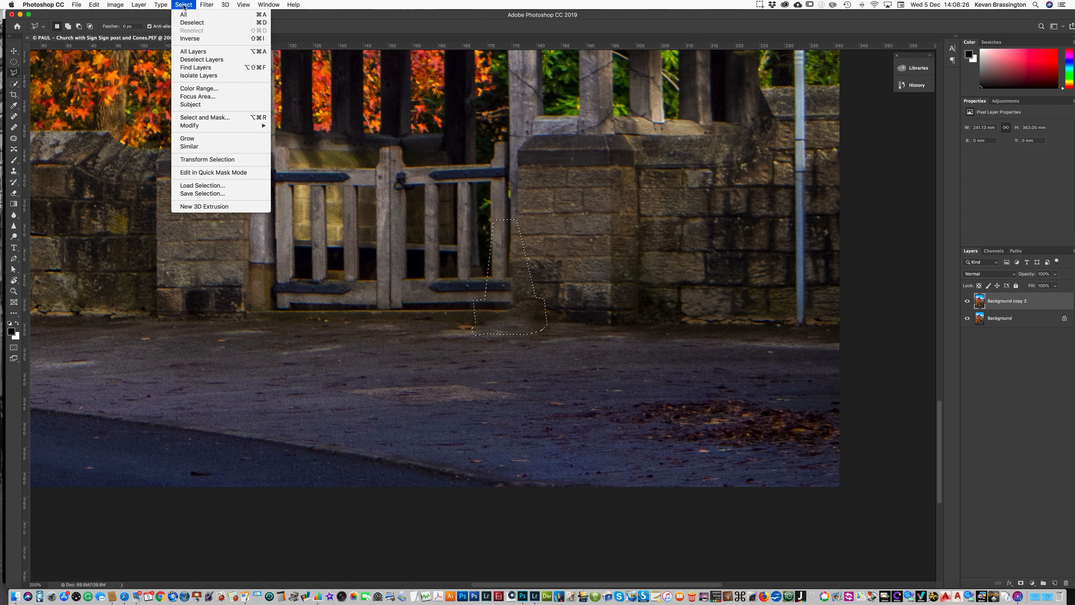
pyautogui.click(186, 24)
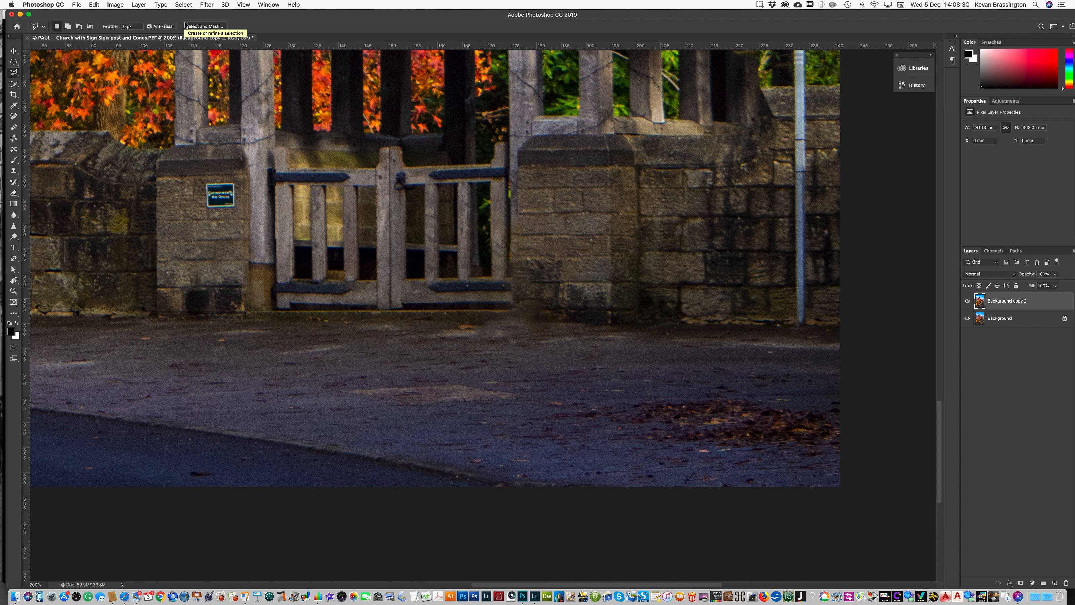
# - Pick the Clone Stamp tool, reduce its brush size and set a source point on the stone pillar
pyautogui.hscroll(-3, 185, 24)
pyautogui.click(14, 171)
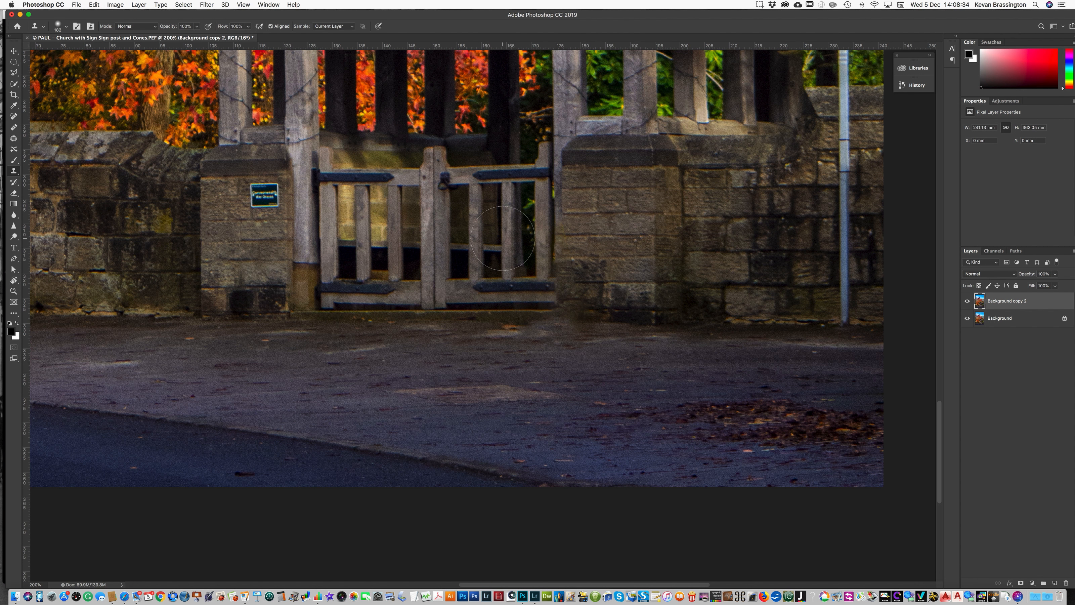
pyautogui.scroll(-3, 508, 239)
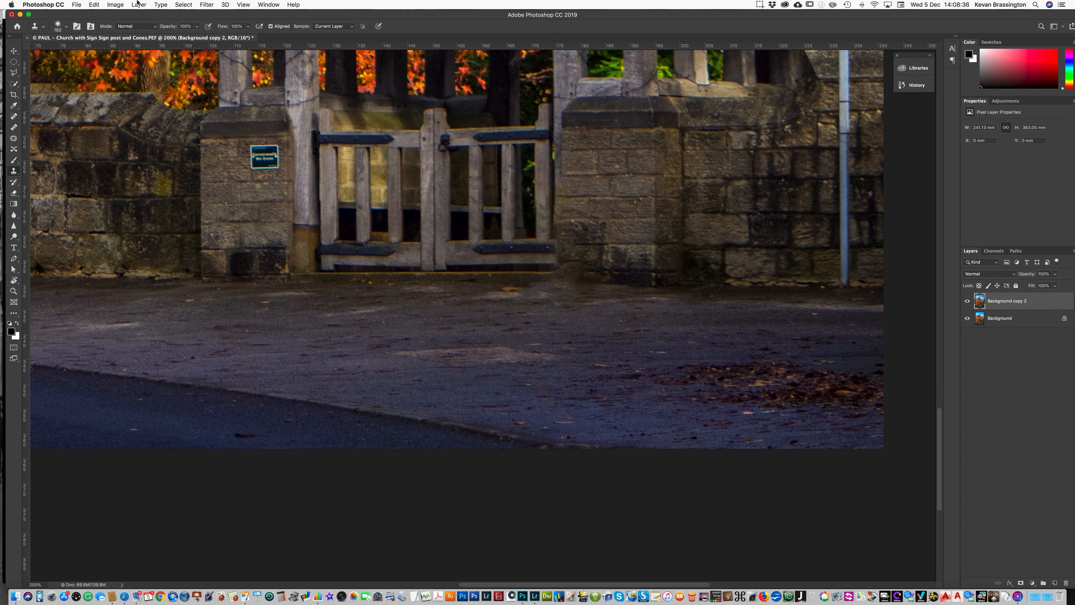
pyautogui.click(68, 29)
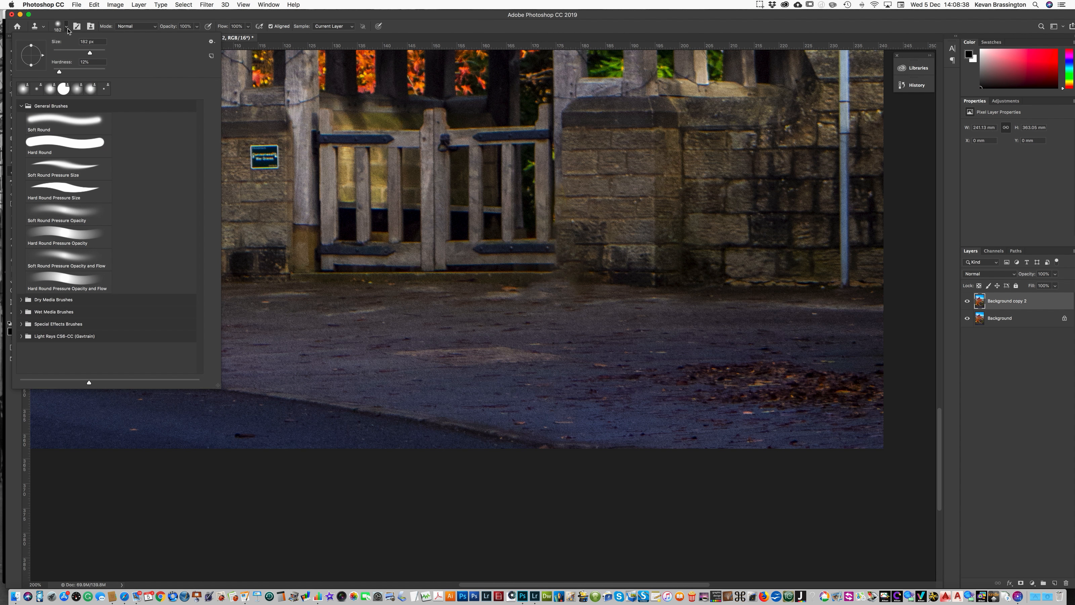
pyautogui.moveTo(94, 54); pyautogui.dragTo(63, 54)
pyautogui.keyDown('alt'); pyautogui.click(562, 175); pyautogui.keyUp('alt')
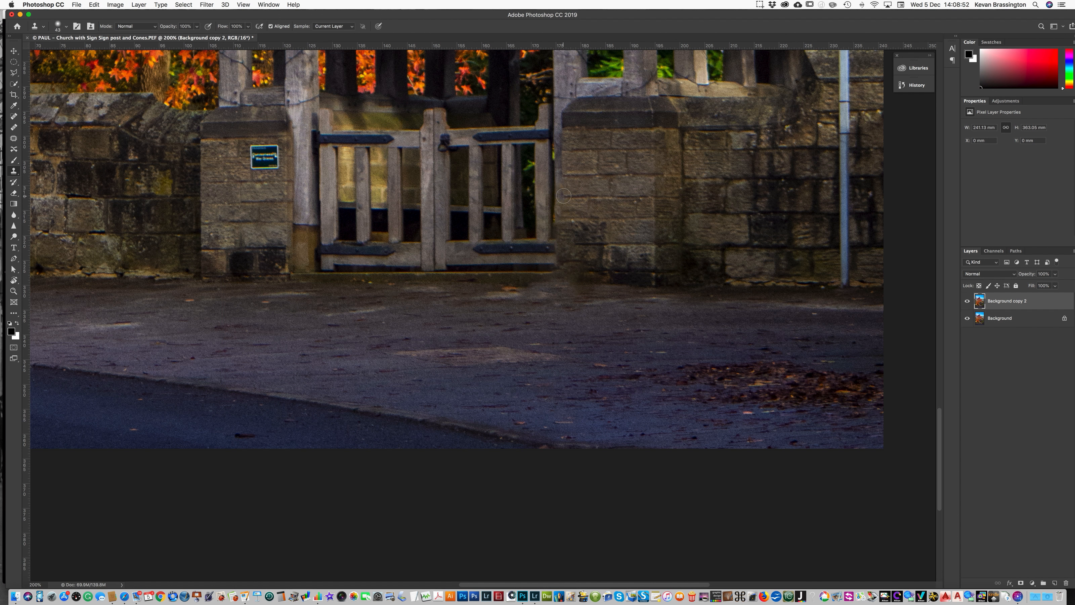
# - Clone stone and pavement texture over the smudged patch beside the gate post where the cone stood
pyautogui.moveTo(563, 195); pyautogui.dragTo(560, 227)
pyautogui.moveTo(562, 228); pyautogui.dragTo(562, 233)
pyautogui.keyDown('alt'); pyautogui.click(621, 231); pyautogui.keyUp('alt')
pyautogui.click(576, 229)
pyautogui.click(575, 236)
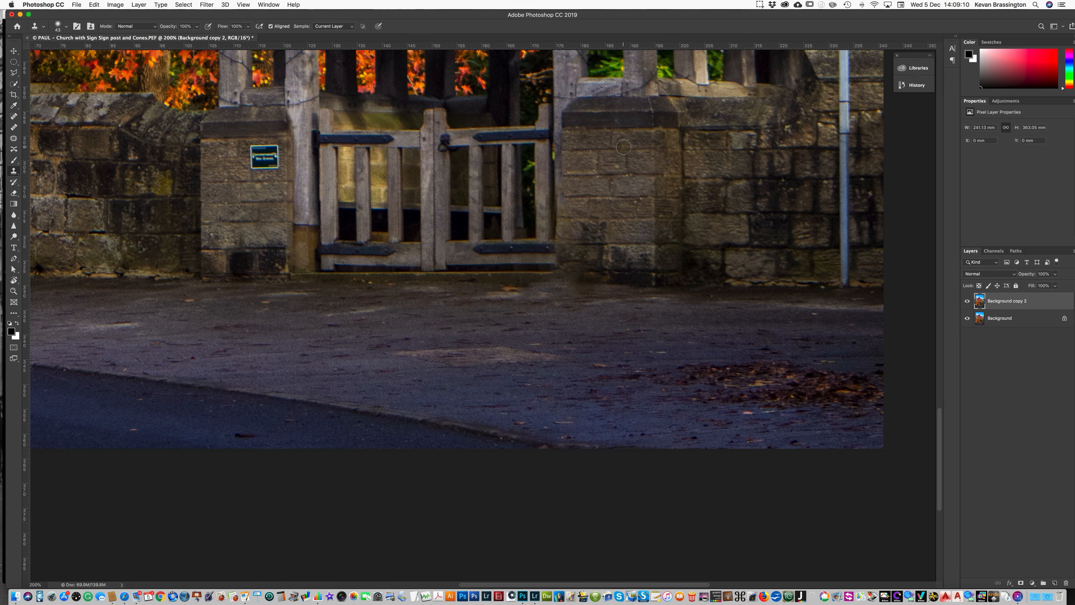
pyautogui.click(508, 249)
pyautogui.click(555, 248)
pyautogui.keyDown('alt'); pyautogui.click(561, 172); pyautogui.keyUp('alt')
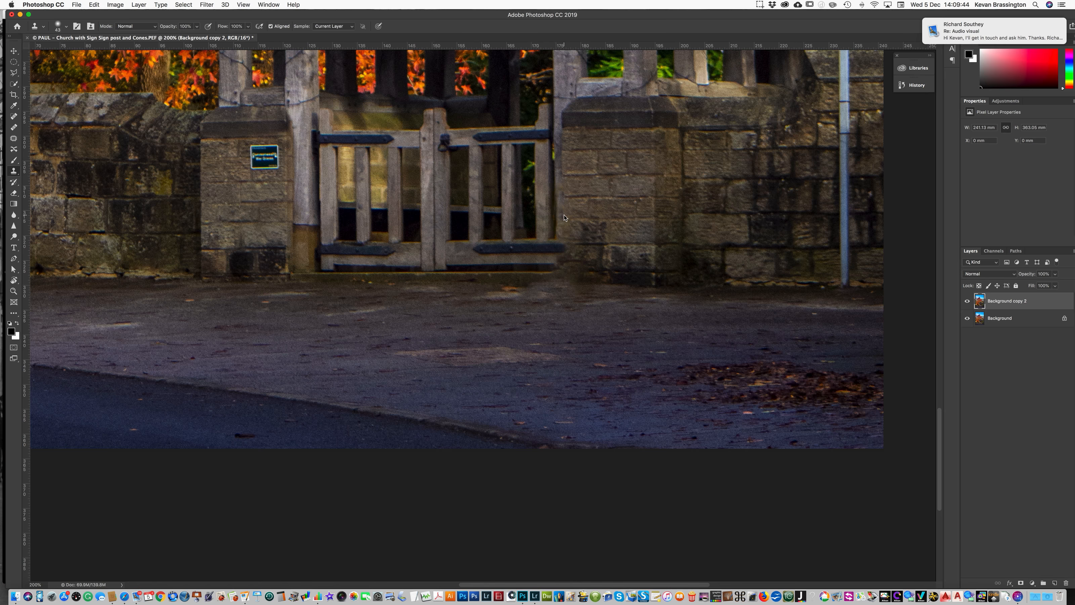
pyautogui.moveTo(563, 215)
pyautogui.mouseDown()
pyautogui.moveTo(563, 235)
pyautogui.moveTo(563, 215)
pyautogui.mouseUp()
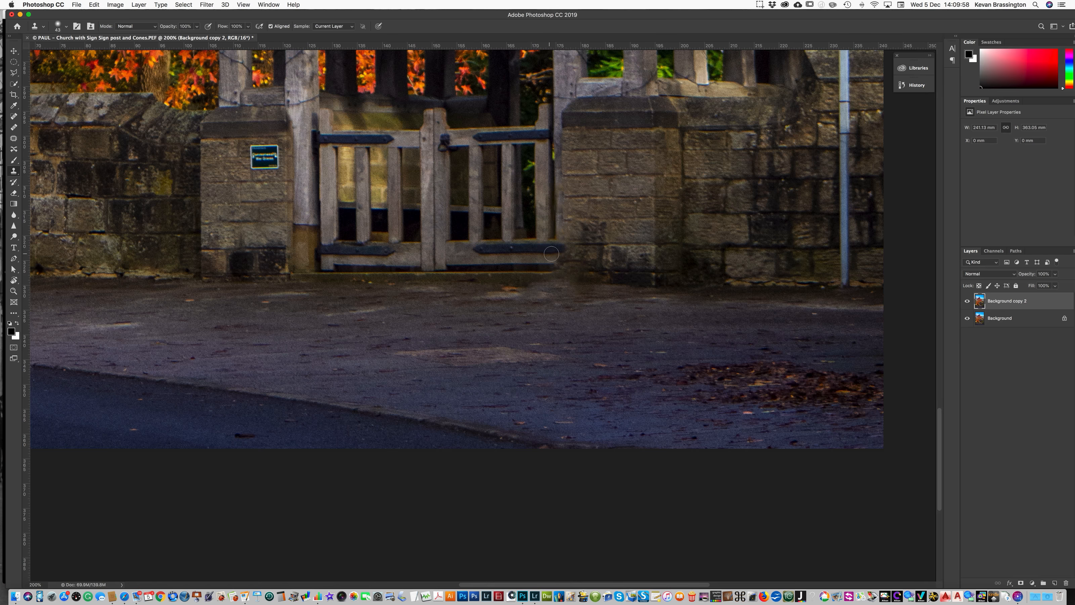
pyautogui.moveTo(558, 254); pyautogui.dragTo(559, 265)
pyautogui.moveTo(548, 274)
pyautogui.mouseDown()
pyautogui.moveTo(560, 274)
pyautogui.moveTo(537, 275)
pyautogui.mouseUp()
# - Zoom in and back out to inspect the retouched area
pyautogui.hscroll(-1, 620, 309)
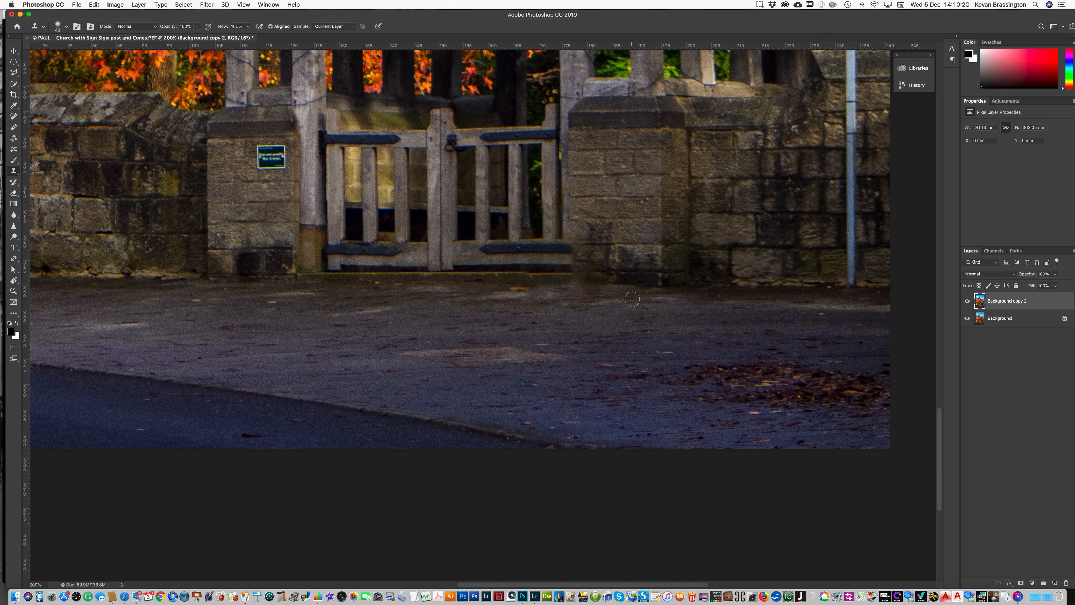
pyautogui.hscroll(1, 632, 299)
pyautogui.click(14, 291)
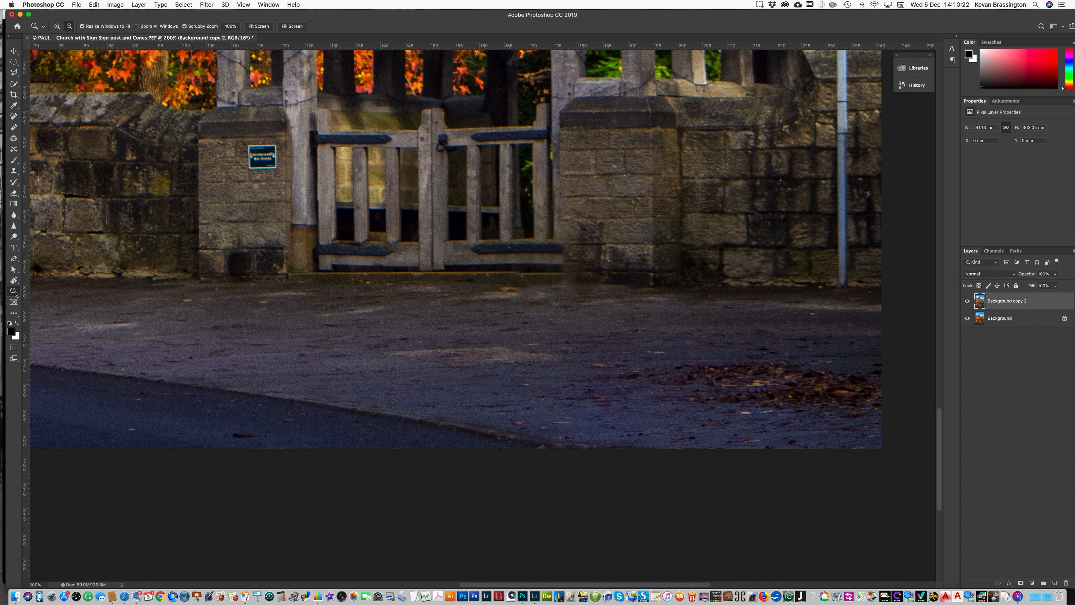
pyautogui.click(456, 300)
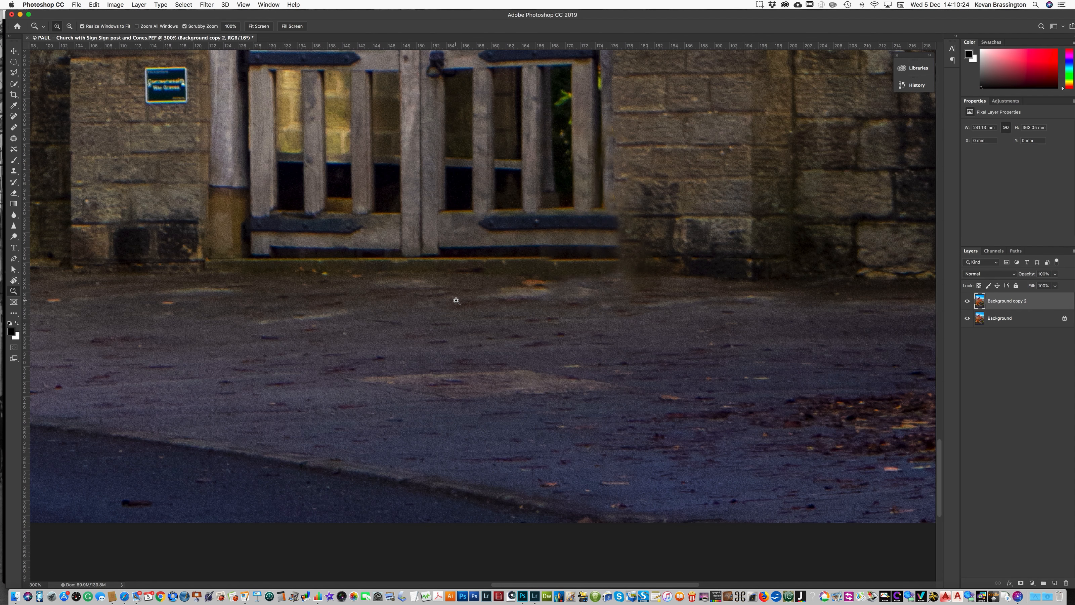
pyautogui.keyDown('alt'); pyautogui.click(456, 300); pyautogui.keyUp('alt')
pyautogui.keyDown('alt'); pyautogui.click(455, 301); pyautogui.keyUp('alt')
pyautogui.keyDown('alt'); pyautogui.click(452, 241); pyautogui.keyUp('alt')
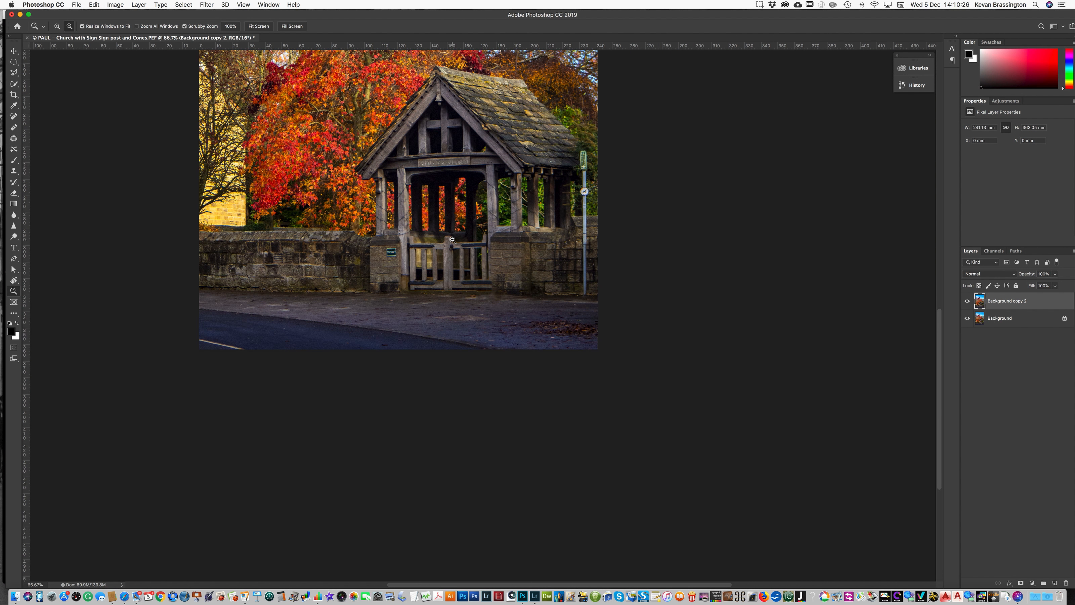
# - Delete the original Background layer, keeping only the retouched Background copy 2 layer
pyautogui.scroll(5, 452, 241)
pyautogui.hscroll(-10, 450, 240)
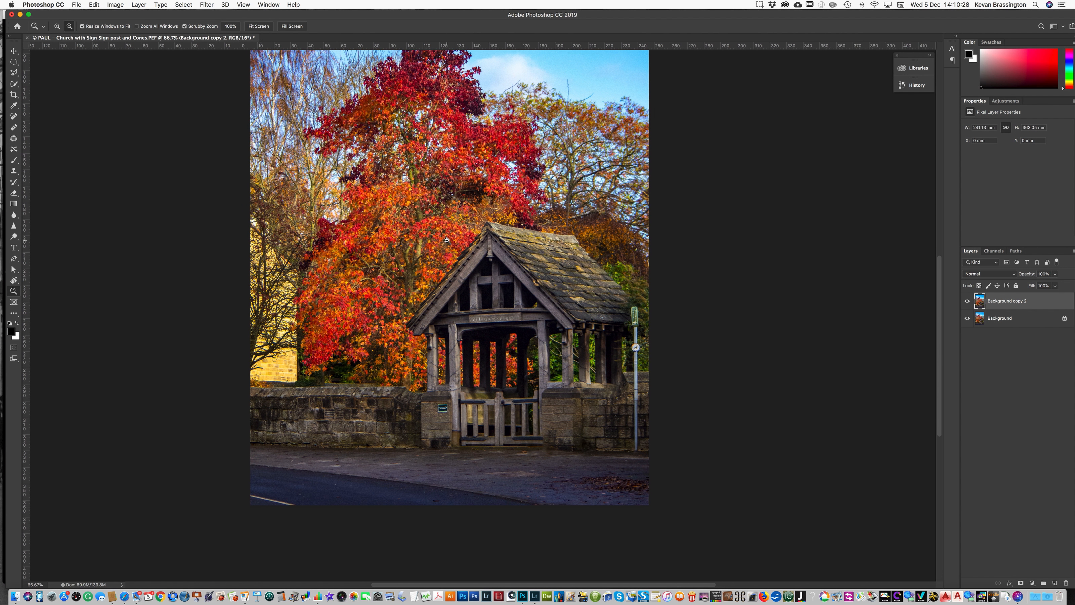
pyautogui.scroll(2, 619, 289)
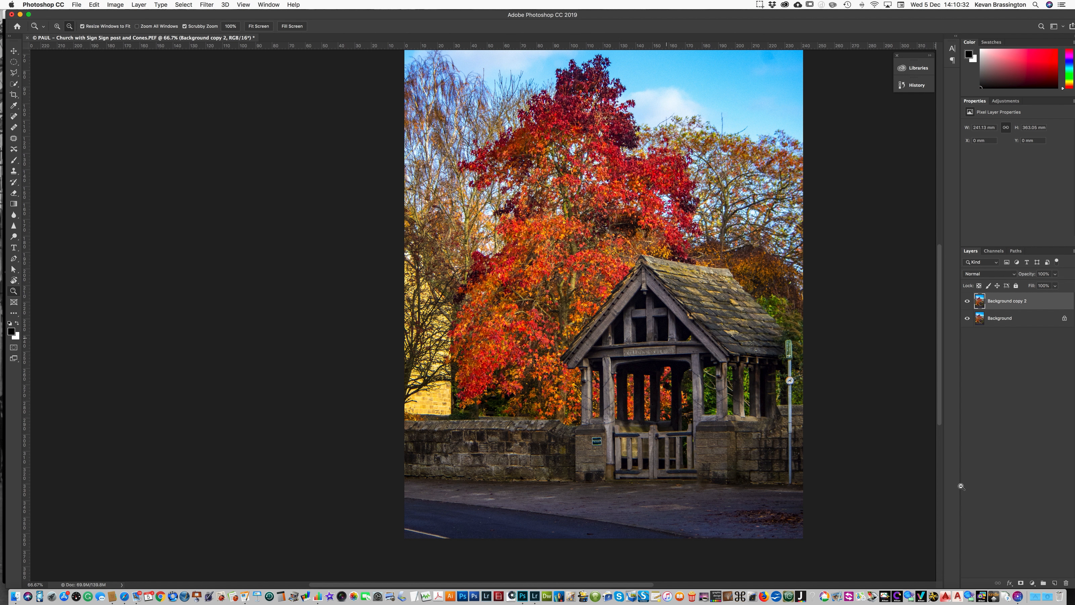
pyautogui.moveTo(989, 318); pyautogui.dragTo(1067, 580)
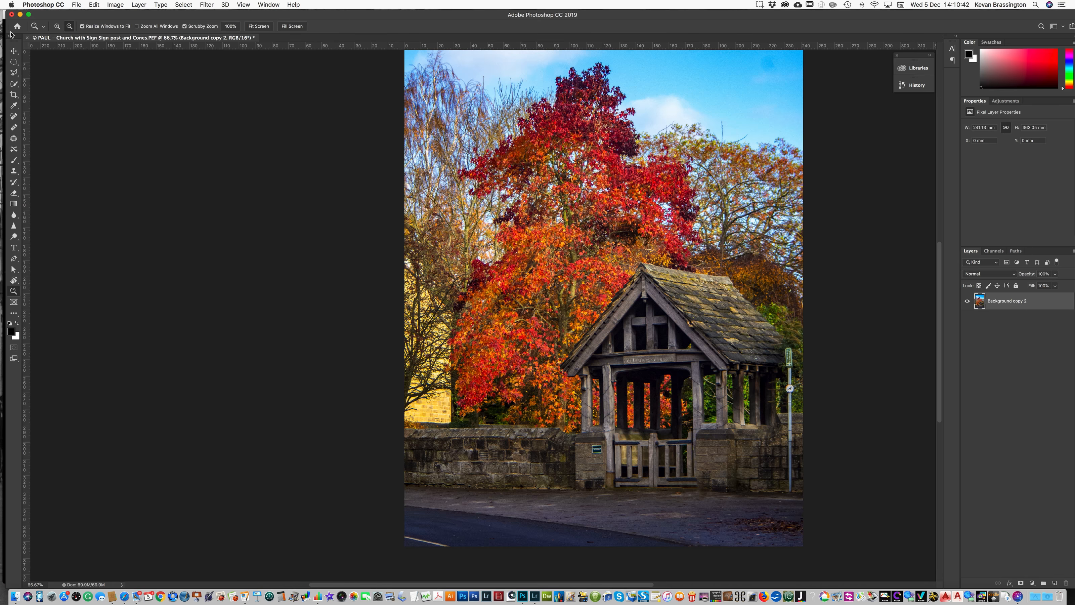
# - Save the retouched image and switch back to Lightroom
pyautogui.click(77, 5)
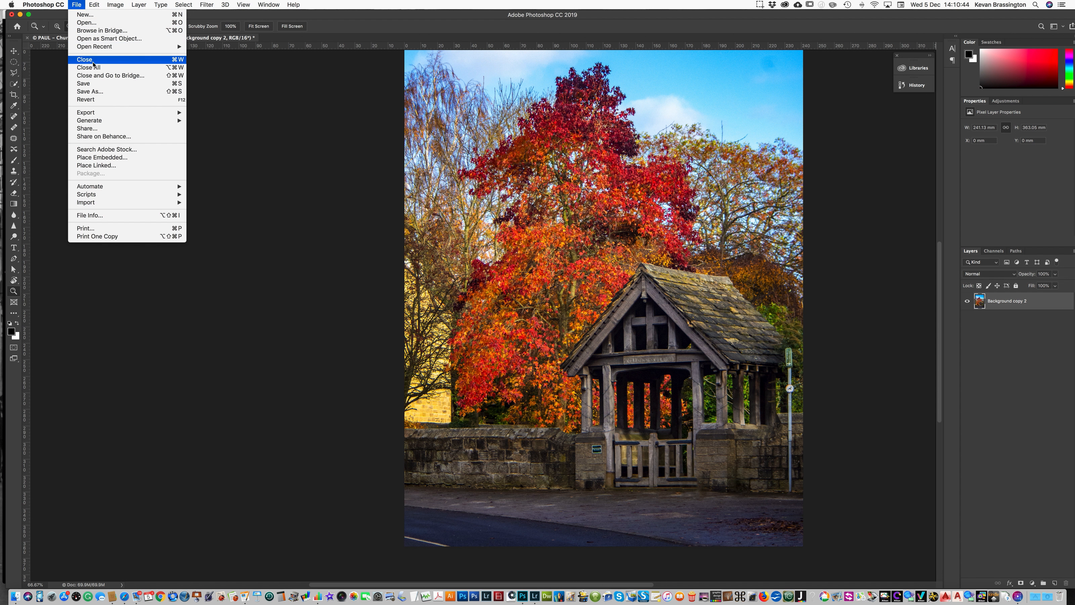
pyautogui.click(87, 86)
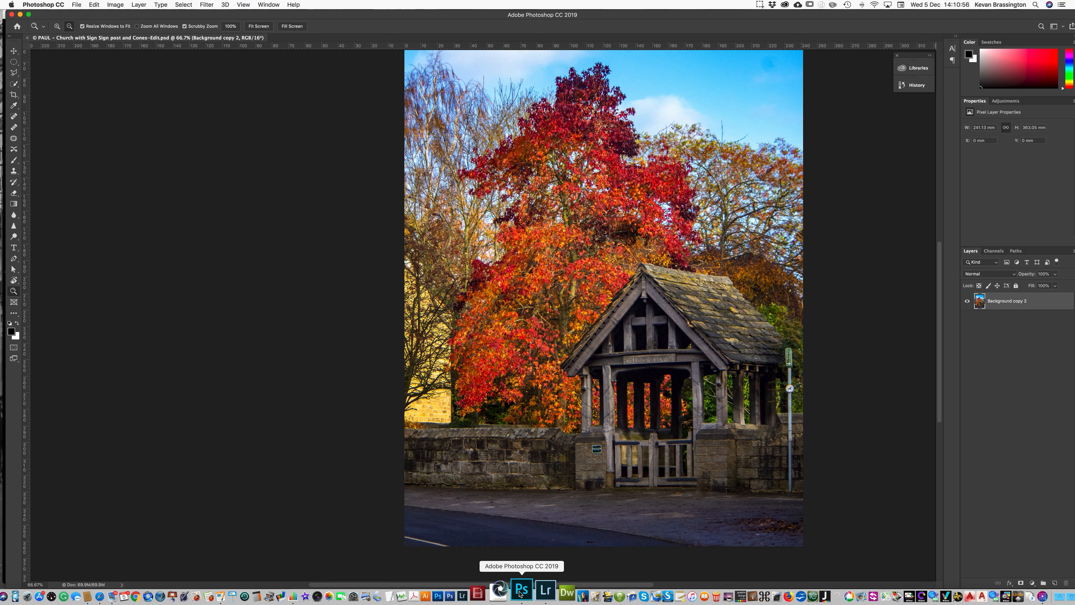
pyautogui.click(536, 592)
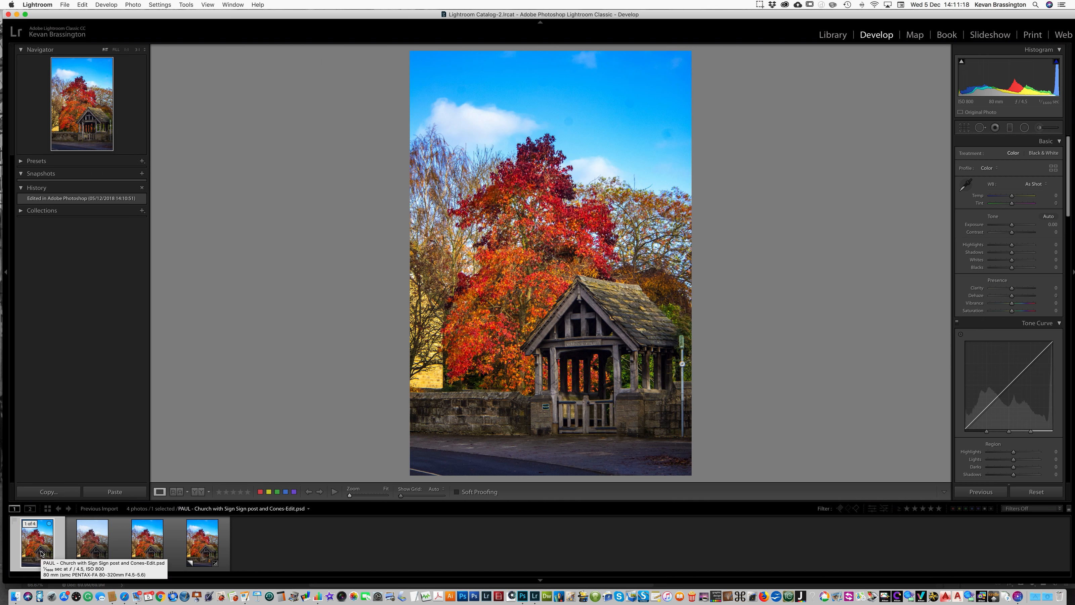
# - Select the spot-removal virtual copy and revert its history to the Create Virtual Copy state
pyautogui.click(150, 548)
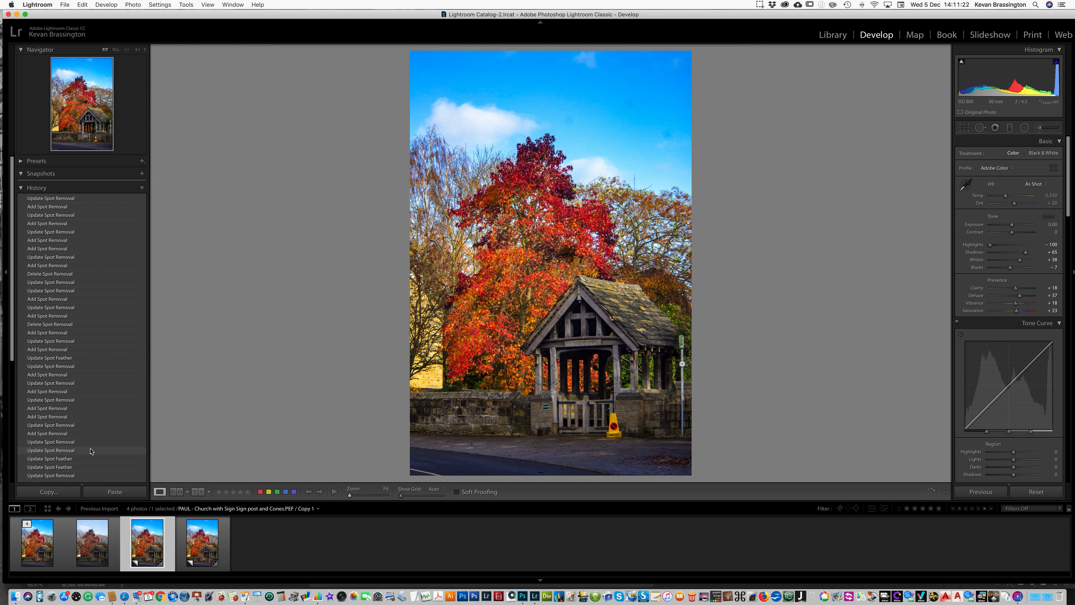
pyautogui.scroll(-10, 90, 451)
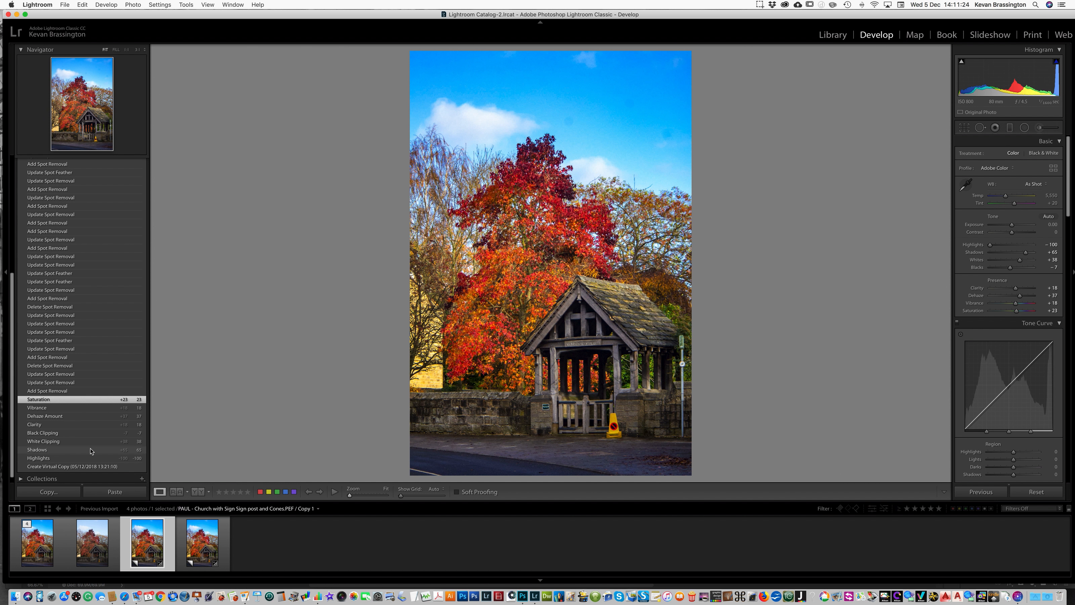
pyautogui.scroll(-1, 90, 451)
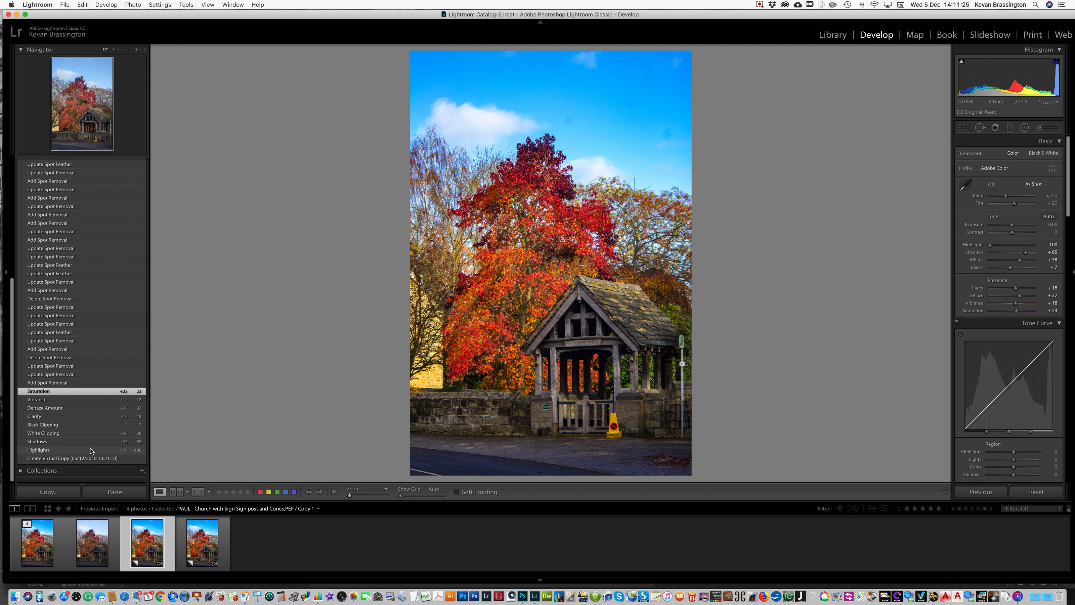
pyautogui.click(66, 462)
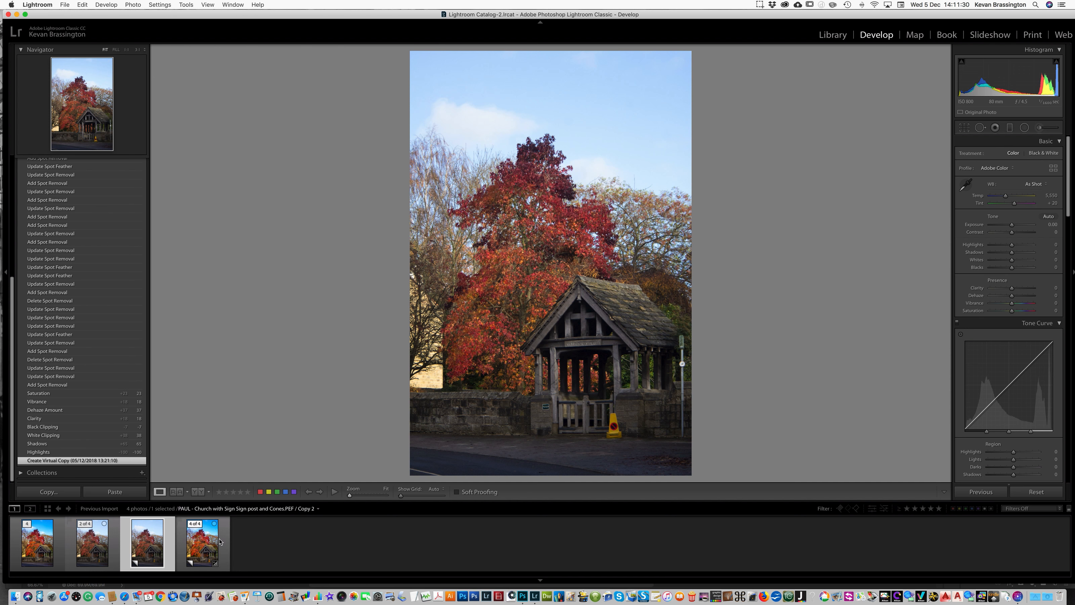
# - Compare the saved Edit.psd with the other versions of the photo in the filmstrip
pyautogui.click(202, 540)
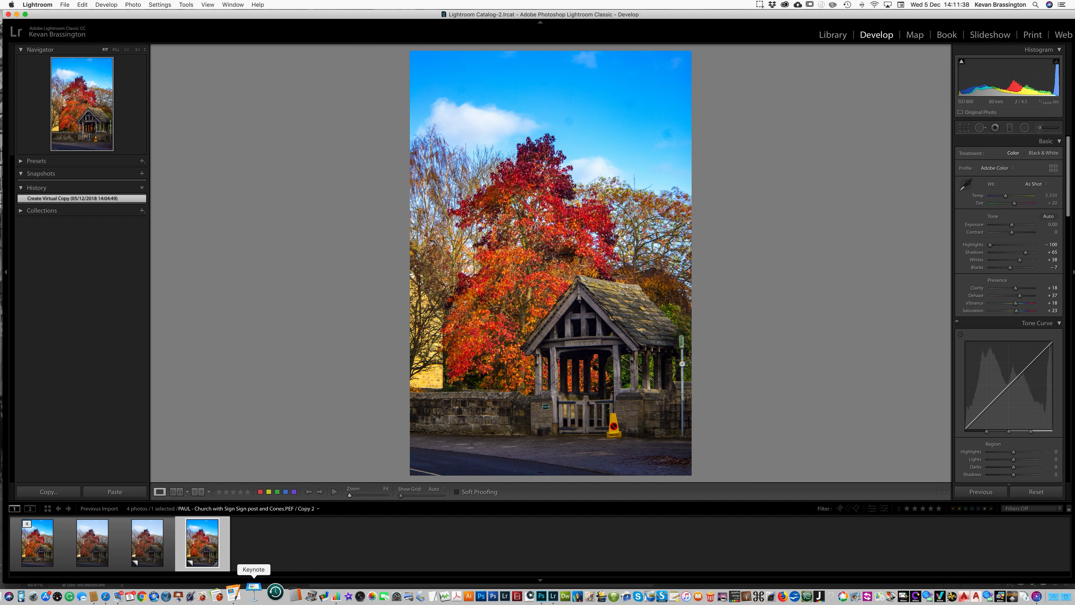
pyautogui.click(150, 560)
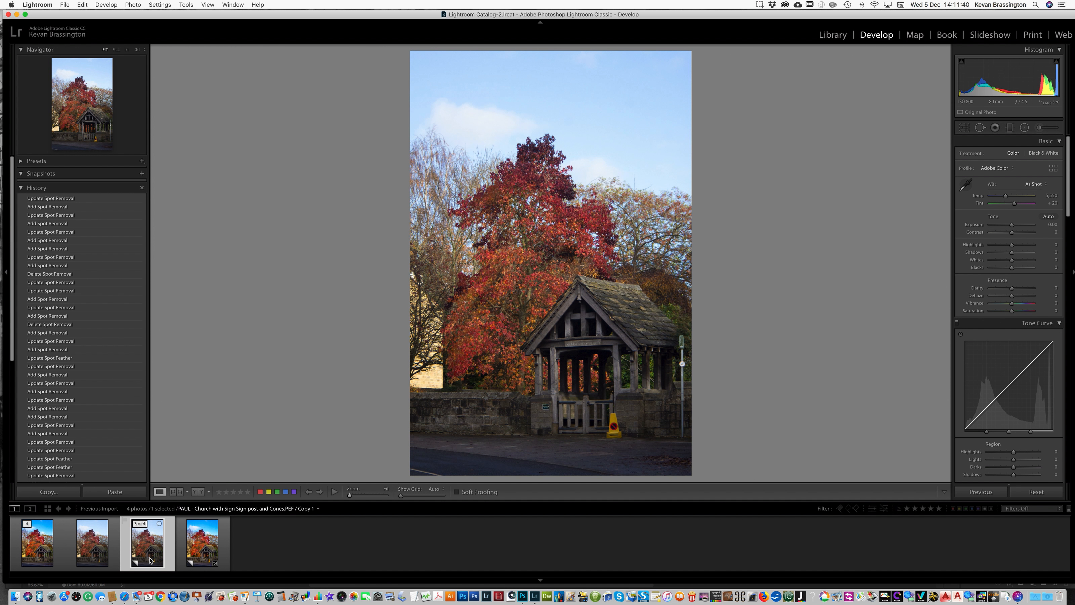
pyautogui.click(198, 556)
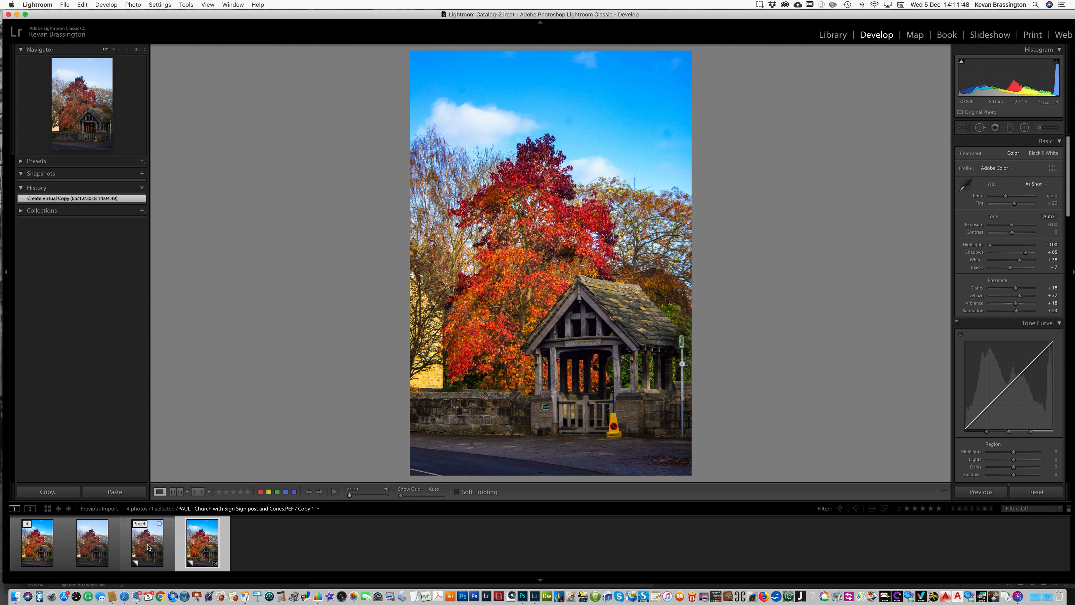
pyautogui.click(42, 544)
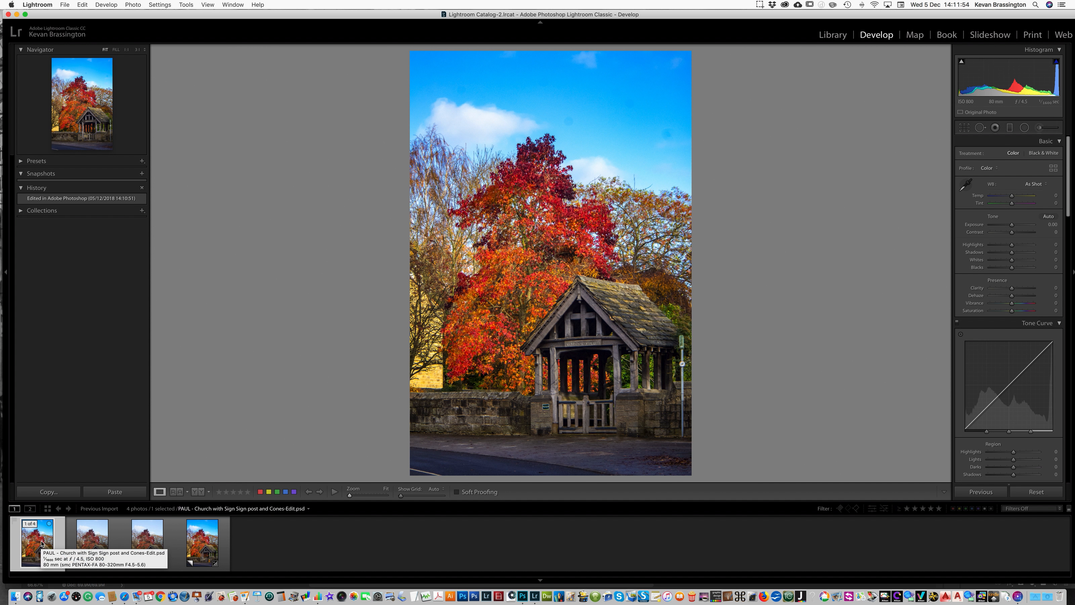
pyautogui.click(154, 549)
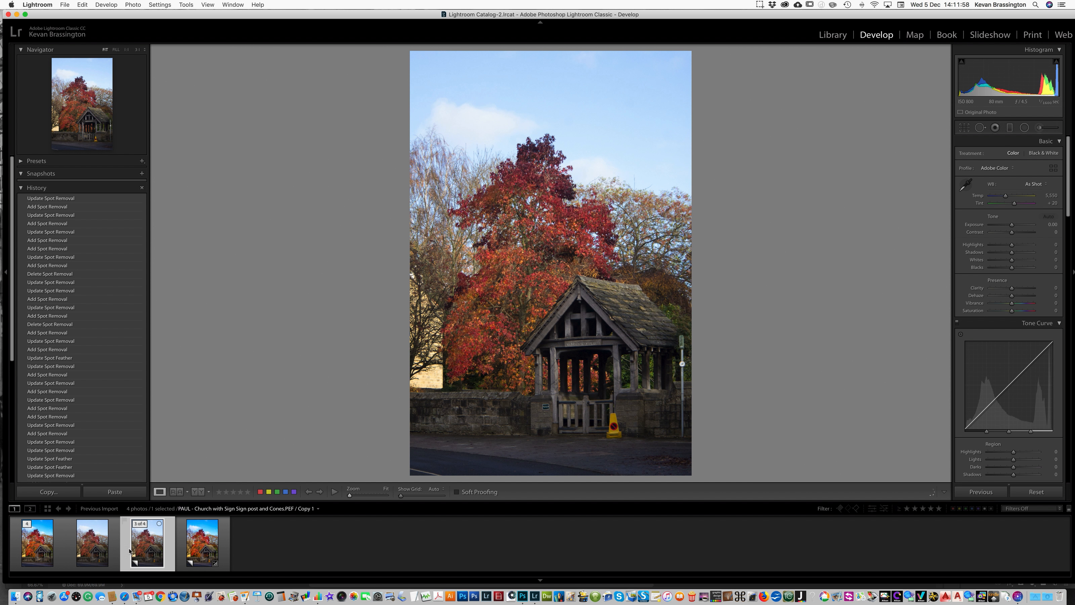
pyautogui.click(34, 552)
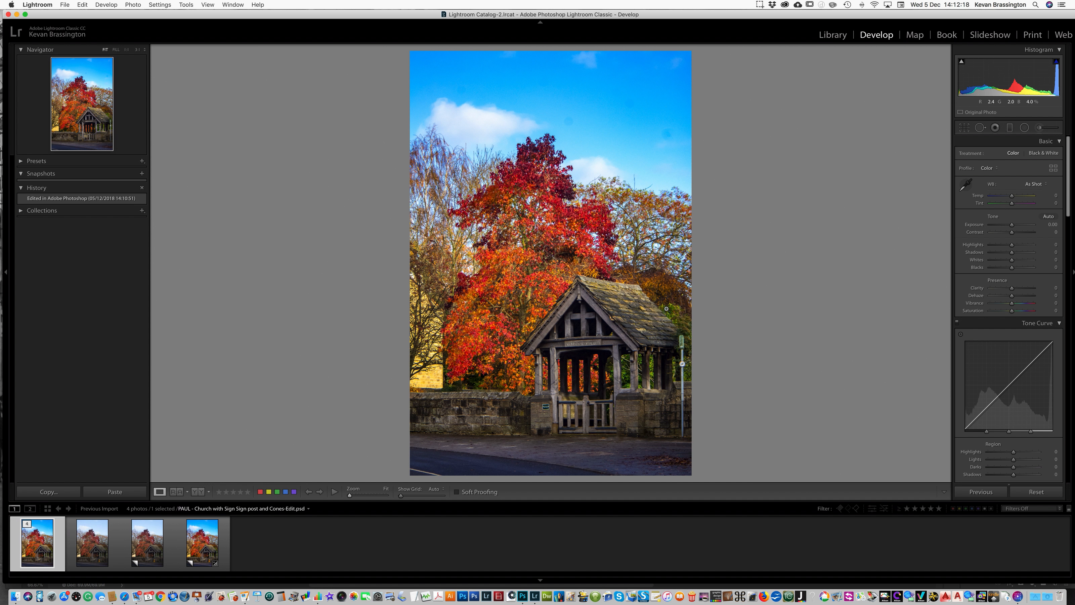
pyautogui.click(760, 5)
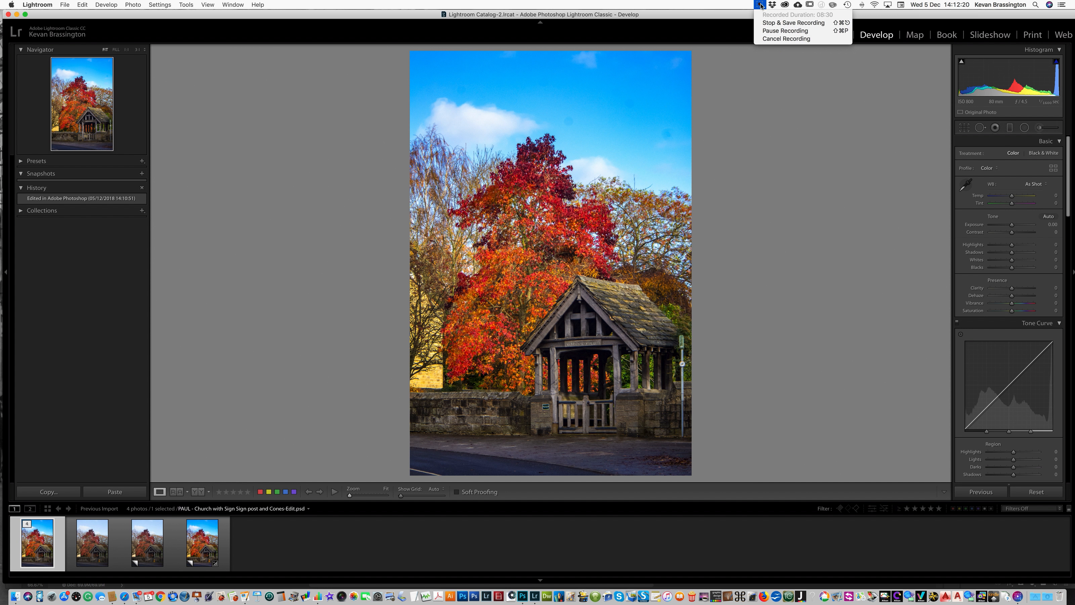